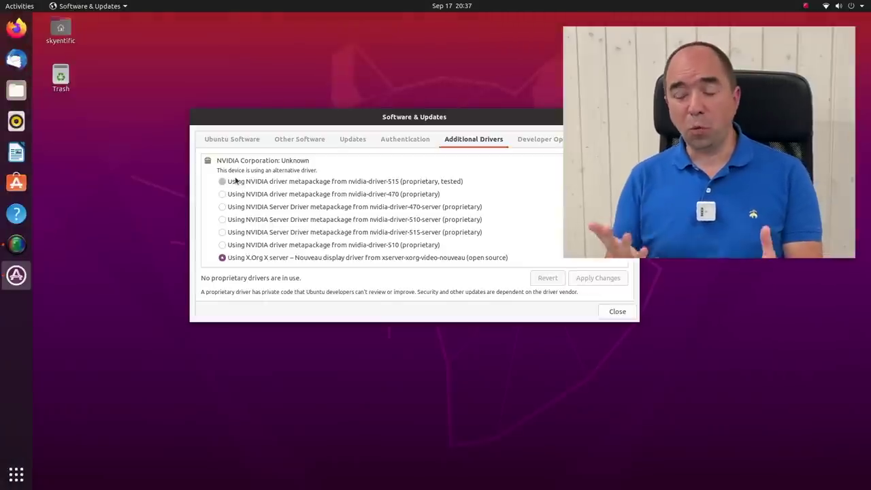
Select the proprietary, tested nvidia-driver-515 in Additional Drivers and apply it
left_click(222, 181)
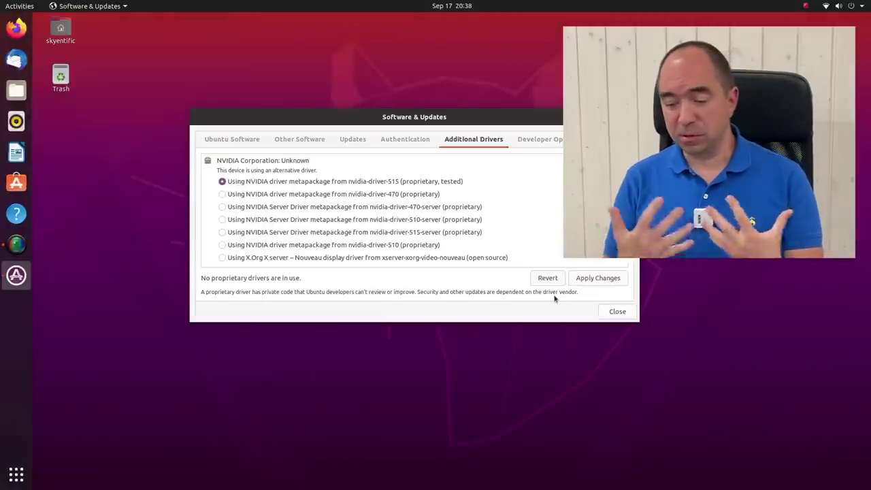
left_click(596, 279)
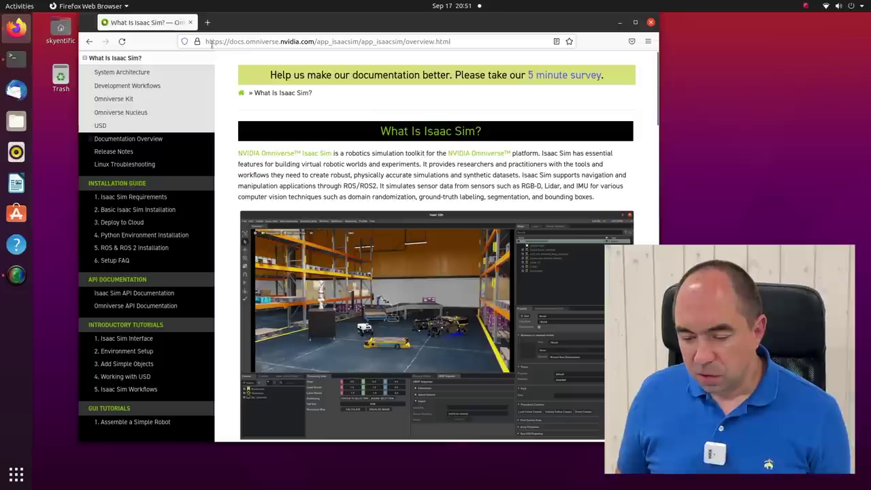
Load the Isaac Sim documentation and open the Basic Isaac Sim Installation guide
left_click(211, 42)
key("Escape")
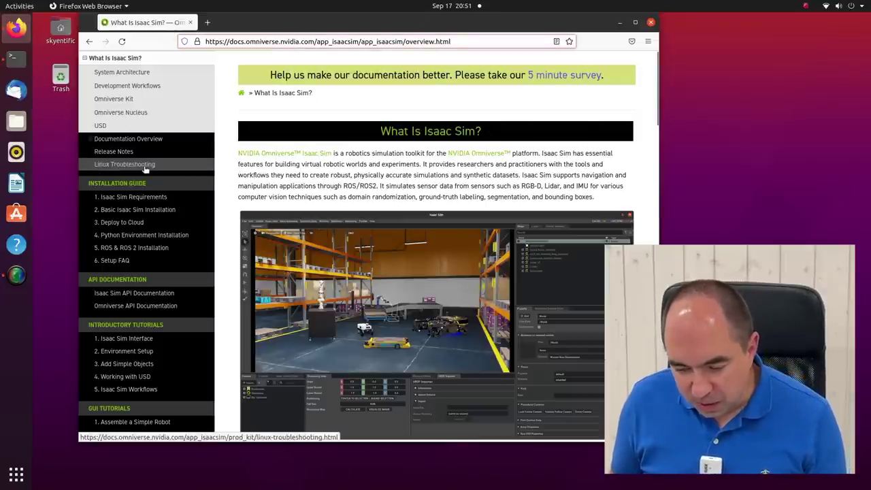
left_click(133, 211)
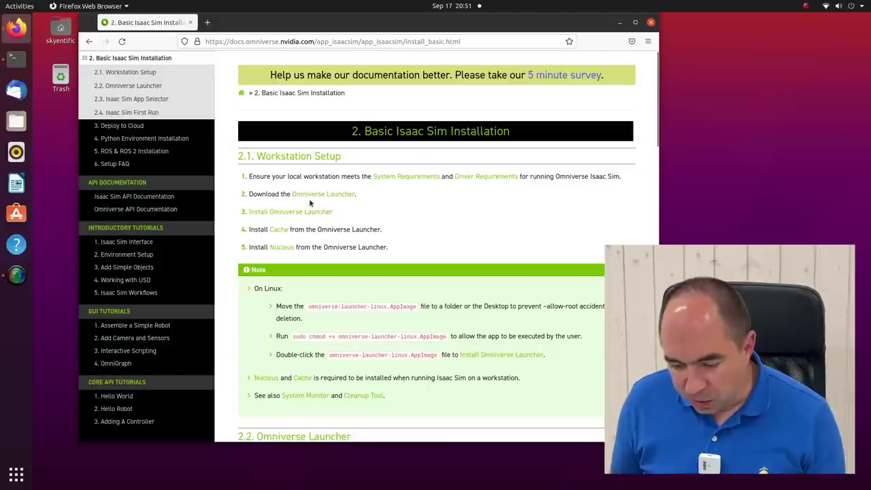
Register for the free individual Omniverse download and download the Linux launcher
left_click(325, 196)
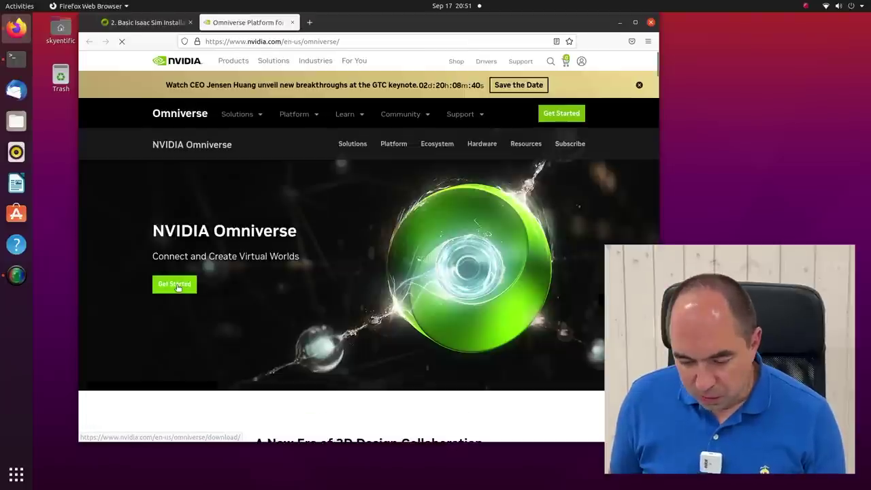
left_click(176, 287)
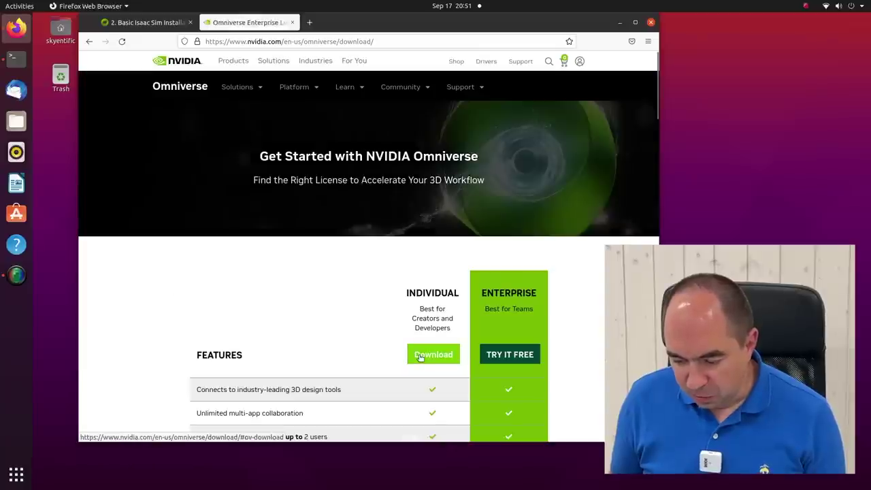
left_click(418, 355)
left_click(234, 213)
type("S")
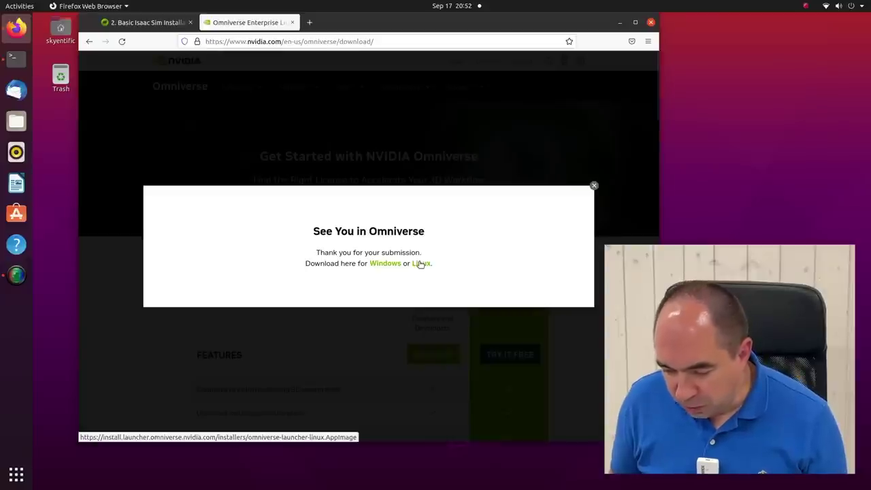
left_click(422, 264)
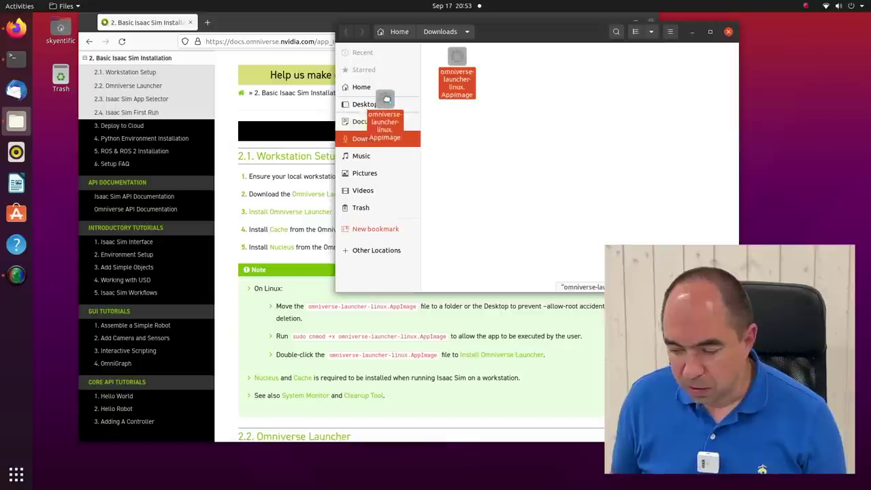
Move the launcher AppImage to the Desktop and paste the guide's sudo chmod +x command into Terminal
left_click_drag(383, 95, 379, 104)
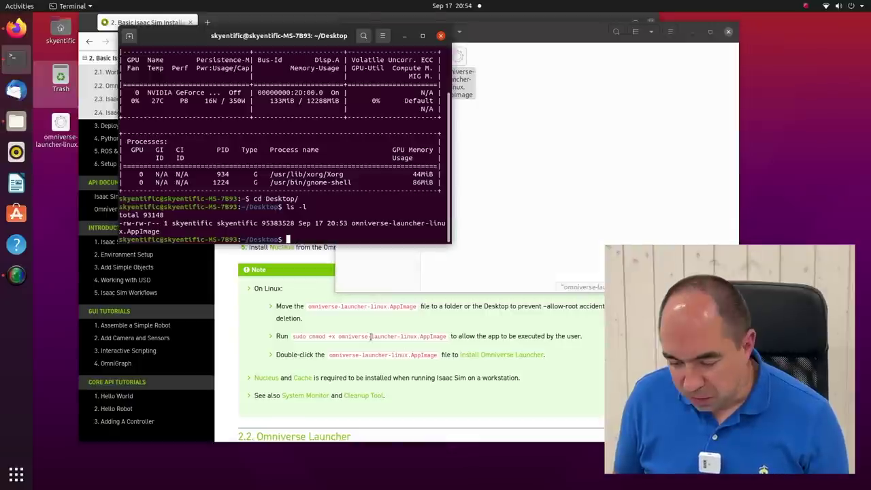
left_click(296, 337)
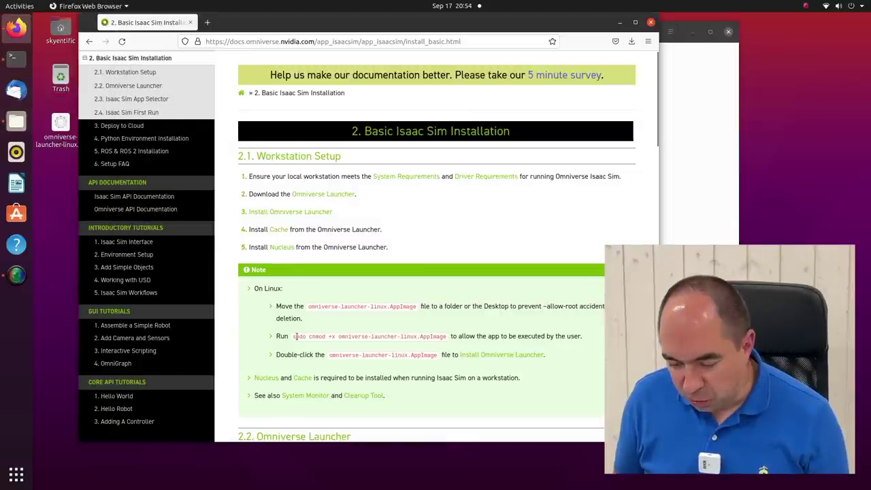
left_click_drag(395, 331, 447, 336)
key("ctrl+c")
key("alt+Tab")
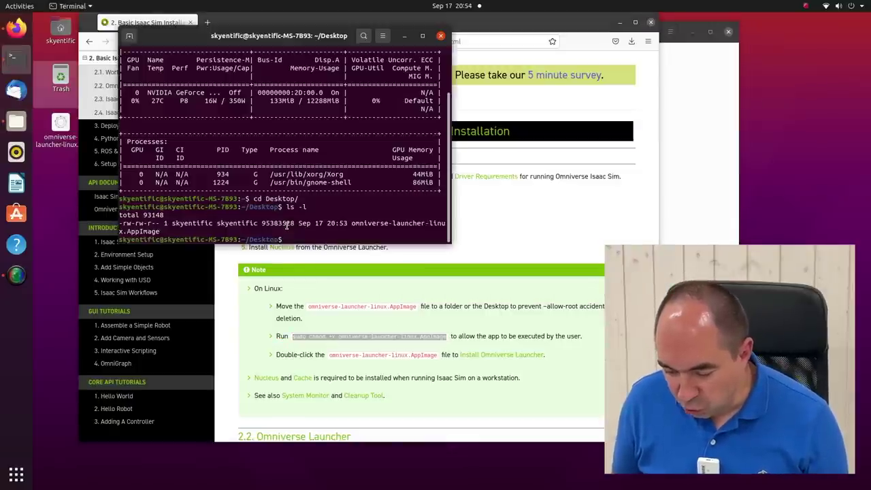
key("ctrl+shift+v")
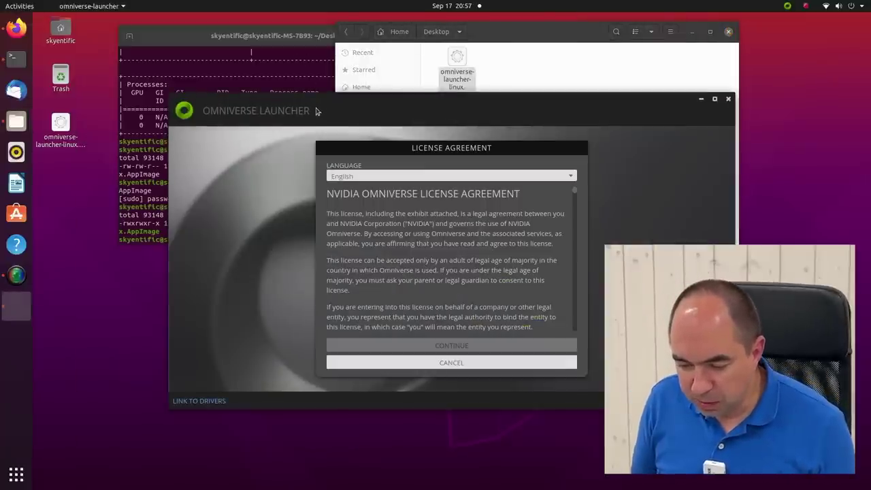
Accept the Omniverse license and data collection terms, keep default paths, and install Cache
left_click_drag(317, 109, 297, 73)
left_click_drag(555, 158, 559, 320)
left_click(500, 312)
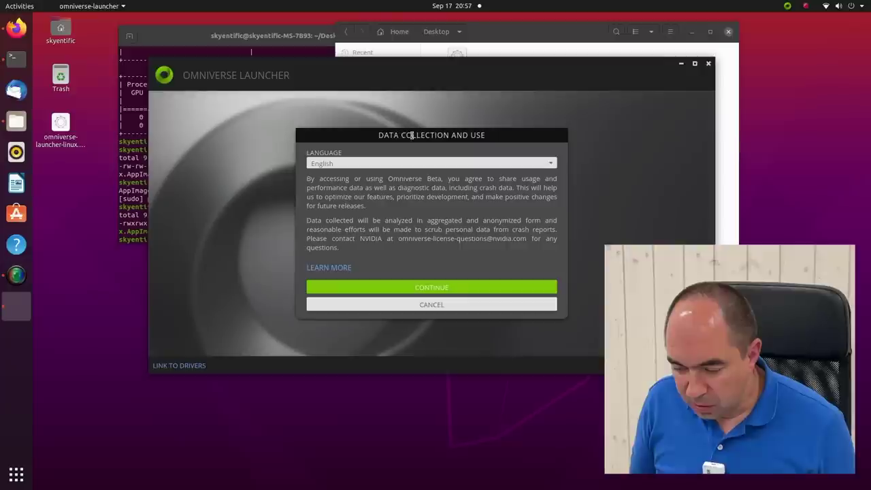
left_click(408, 286)
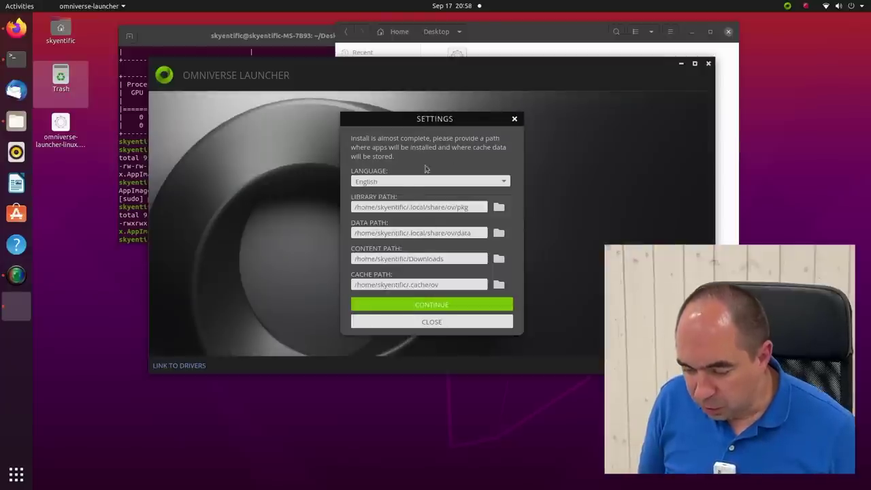
left_click(431, 305)
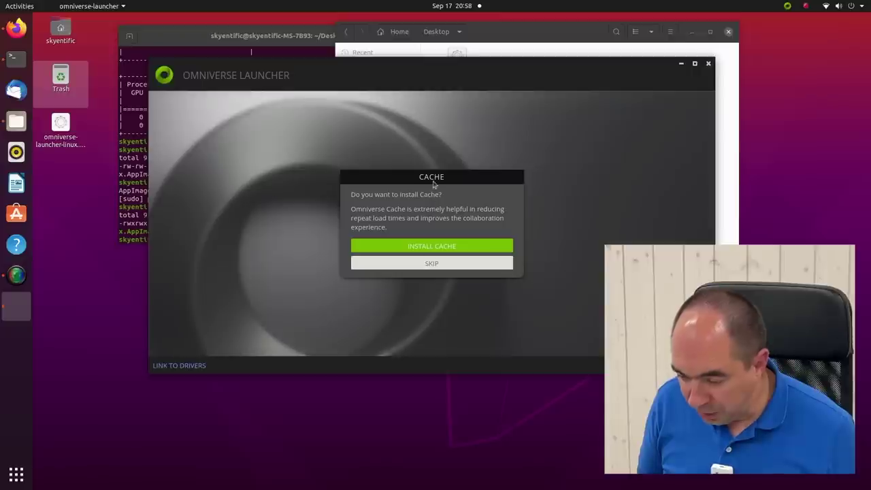
left_click(421, 251)
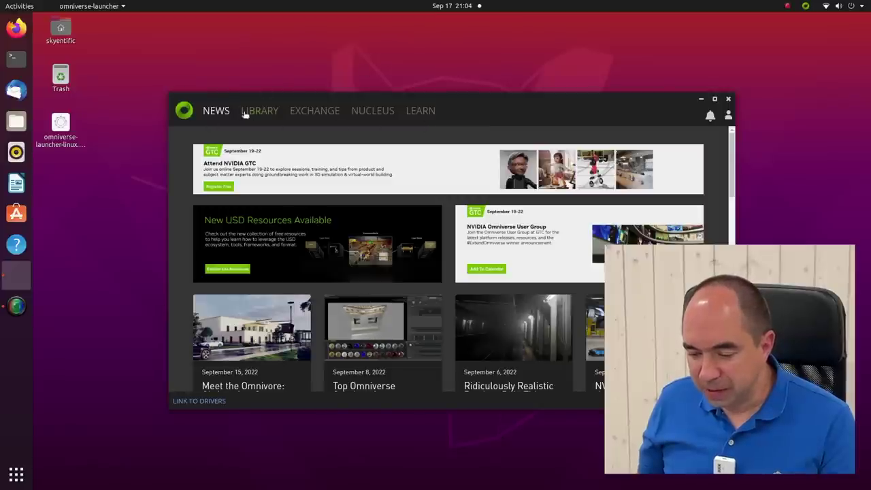
Add a Local Nucleus Service named Localhost, create the administrator account, and log in
left_click(381, 110)
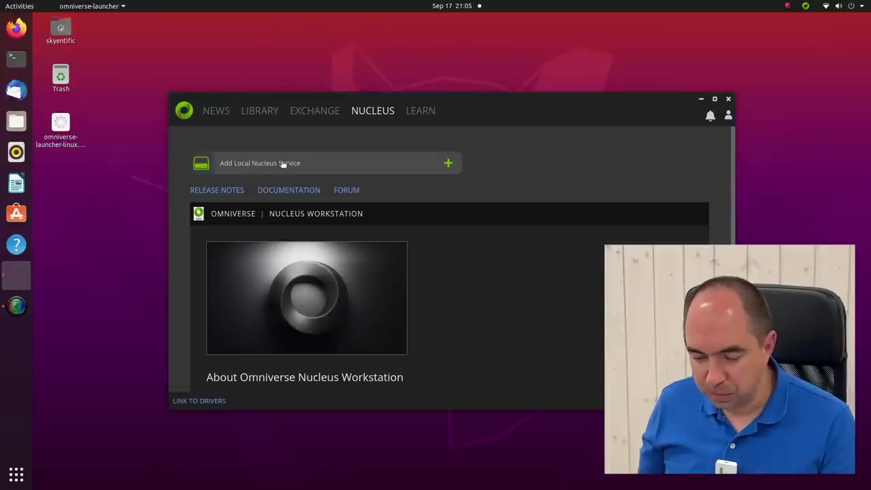
left_click(283, 164)
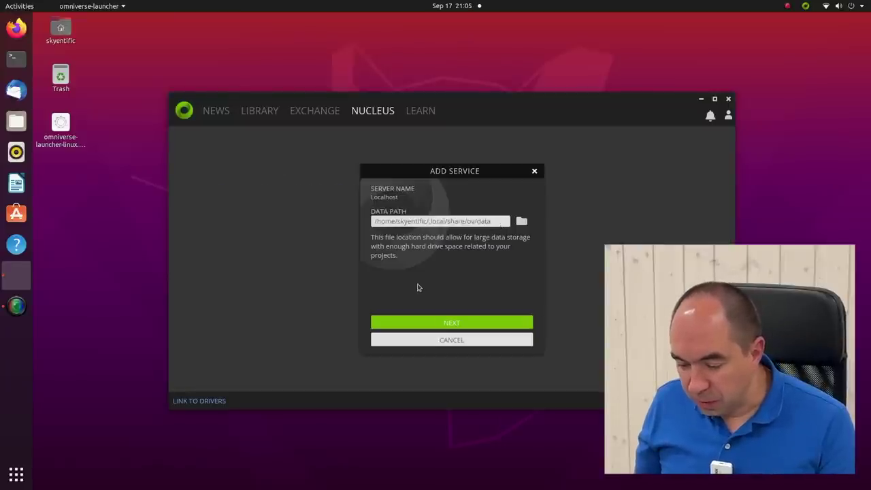
left_click(451, 322)
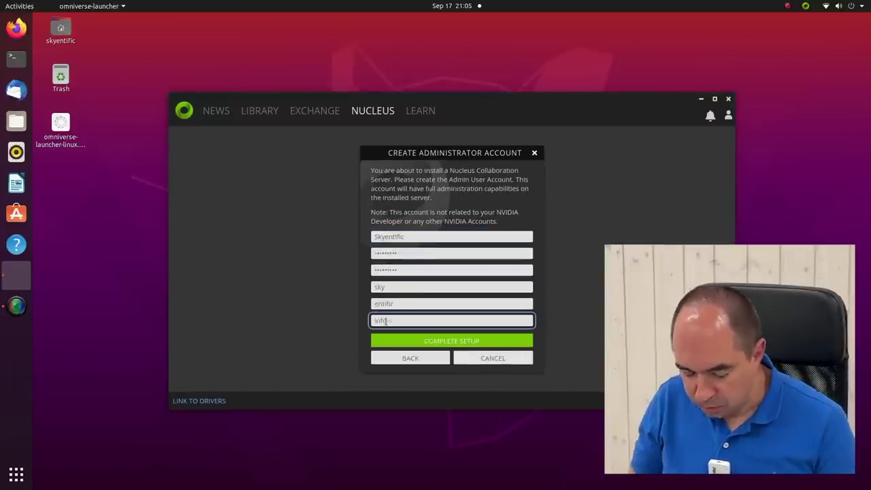
left_click(422, 340)
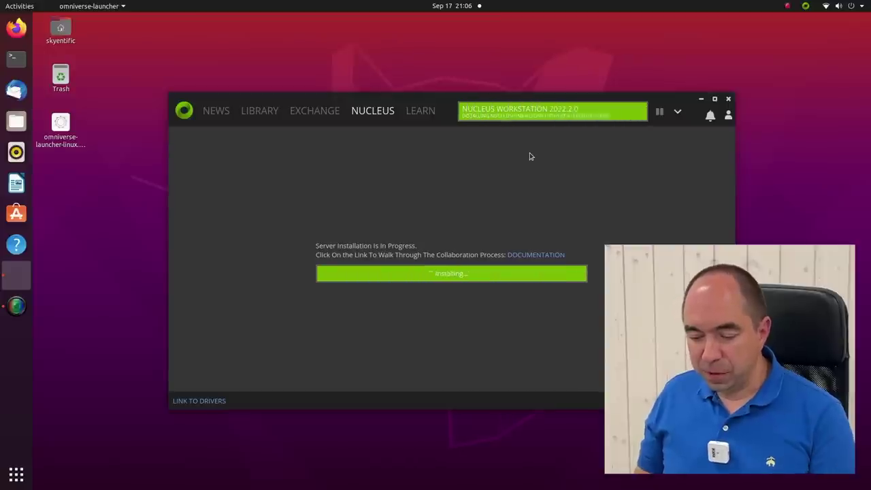
left_click(476, 341)
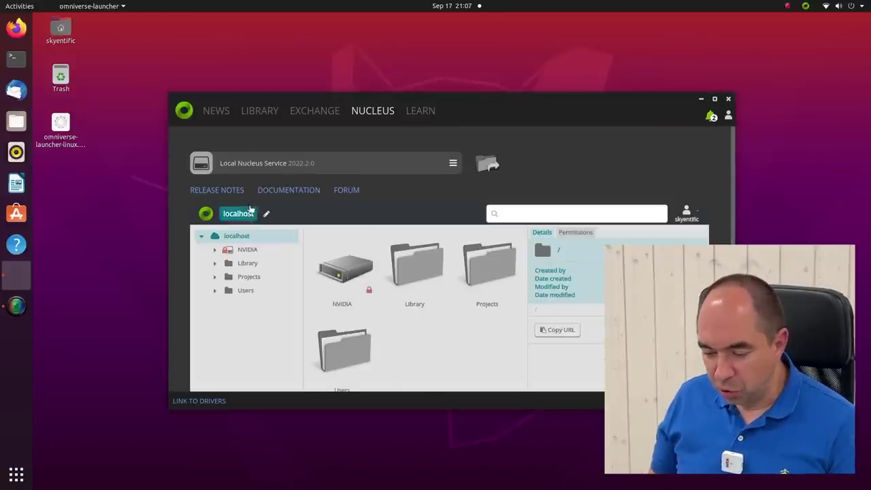
Find Isaac Sim in the Exchange, install version 2022.1.1, and view it in the Library
left_click(297, 111)
left_click(355, 149)
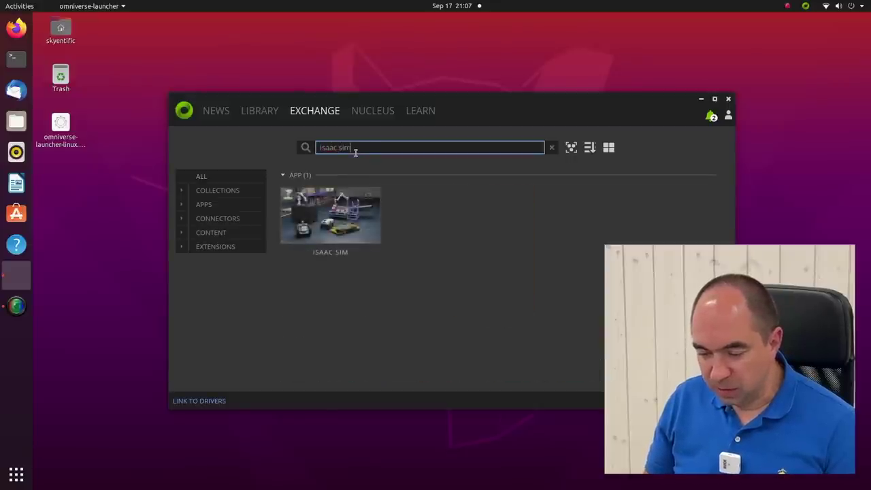
left_click(336, 224)
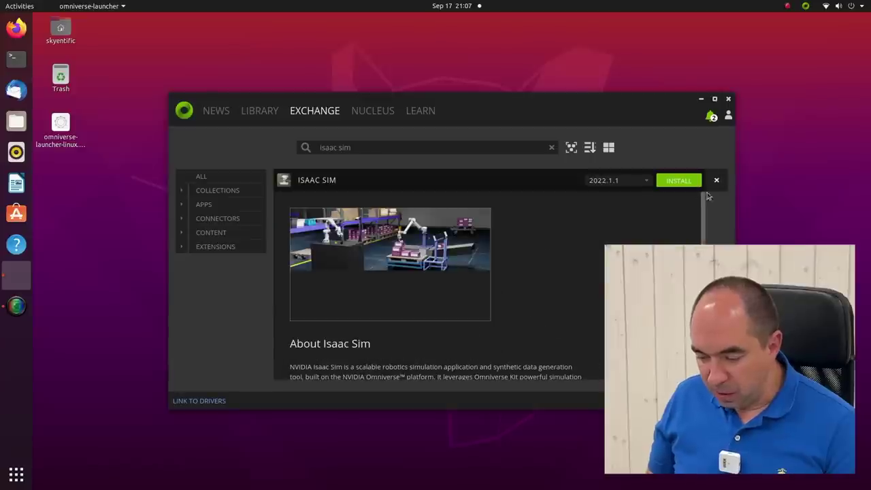
left_click(675, 183)
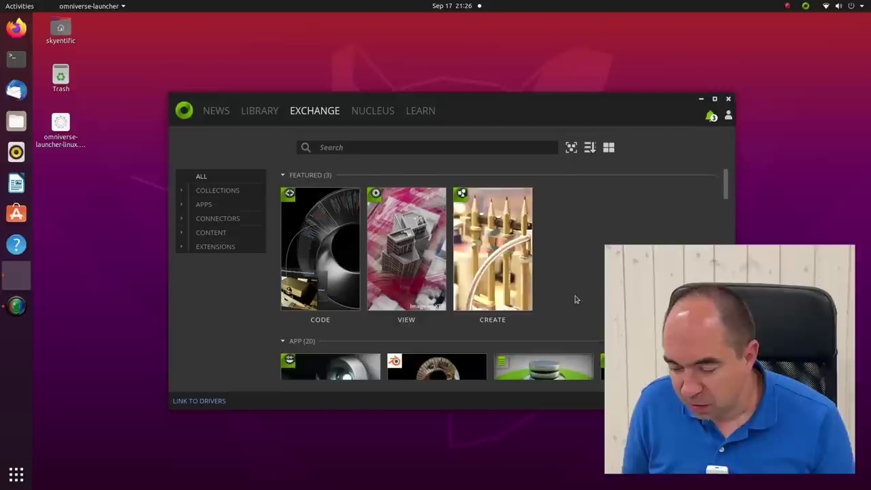
scroll(583, 297, "down", 5)
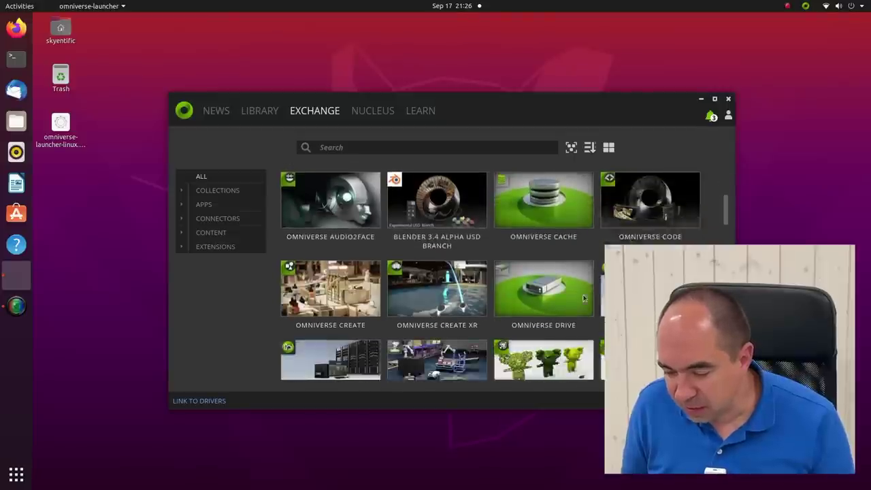
scroll(583, 297, "down", 3)
left_click(456, 293)
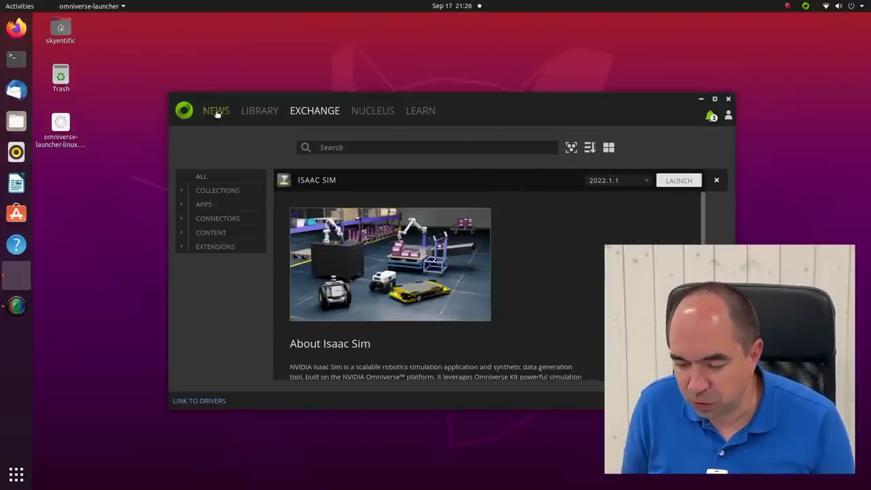
left_click(256, 111)
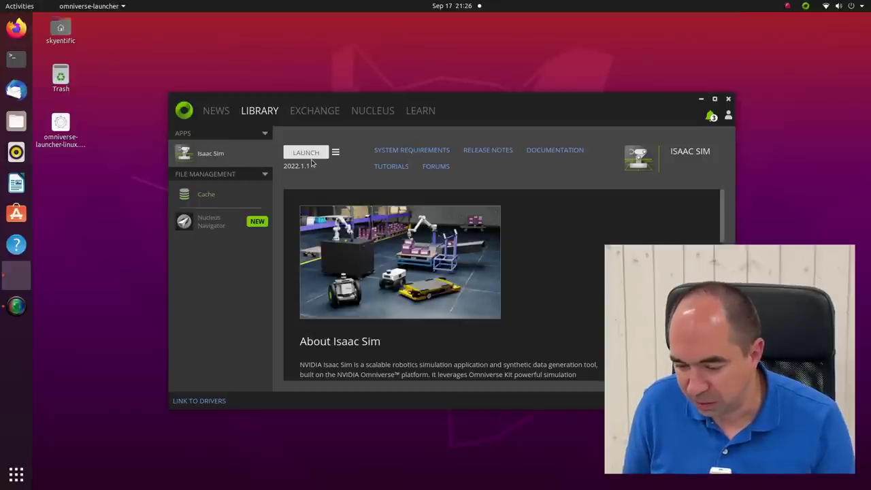
Start the full Isaac Sim app from the App Selector and move its window aside
left_click(310, 152)
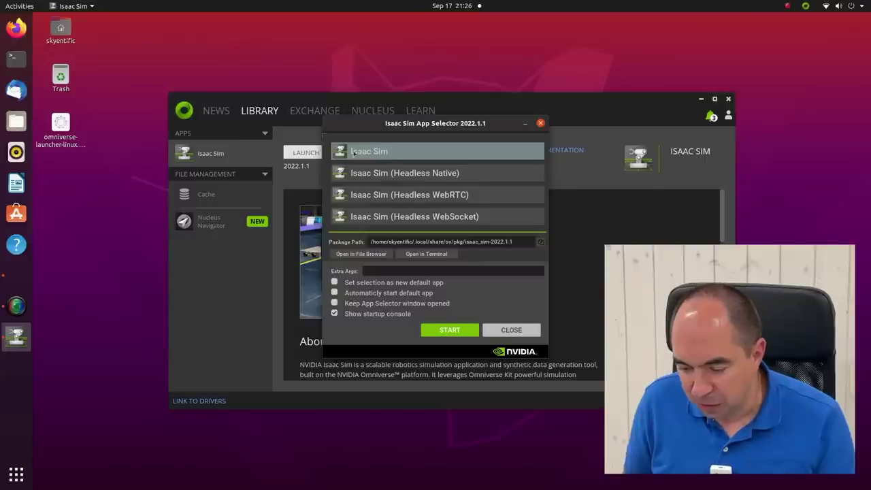
left_click(444, 332)
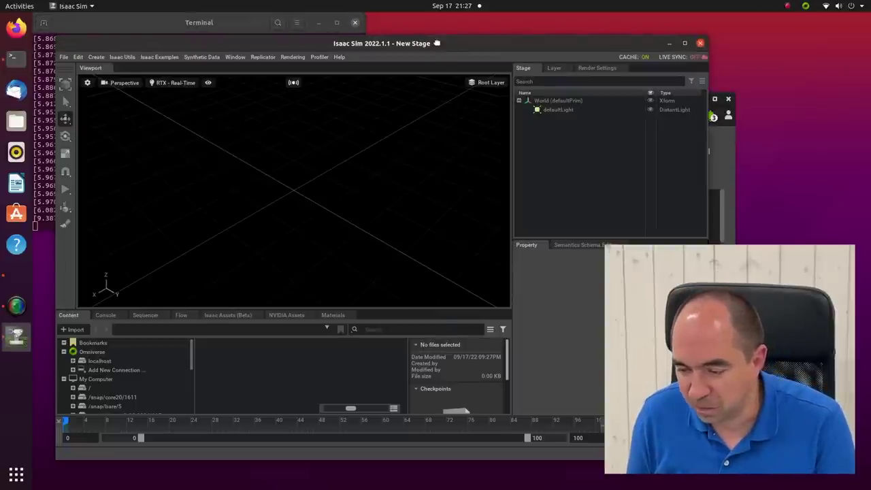
left_click_drag(436, 43, 514, 55)
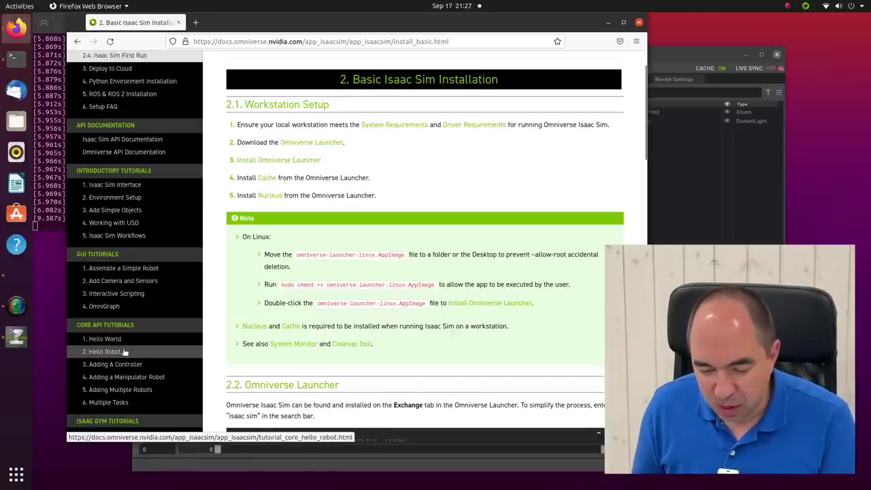
Scroll the docs sidebar through the Core API, Isaac Gym, ROS2 and Cortex tutorial sections
scroll(125, 352, "down", 5)
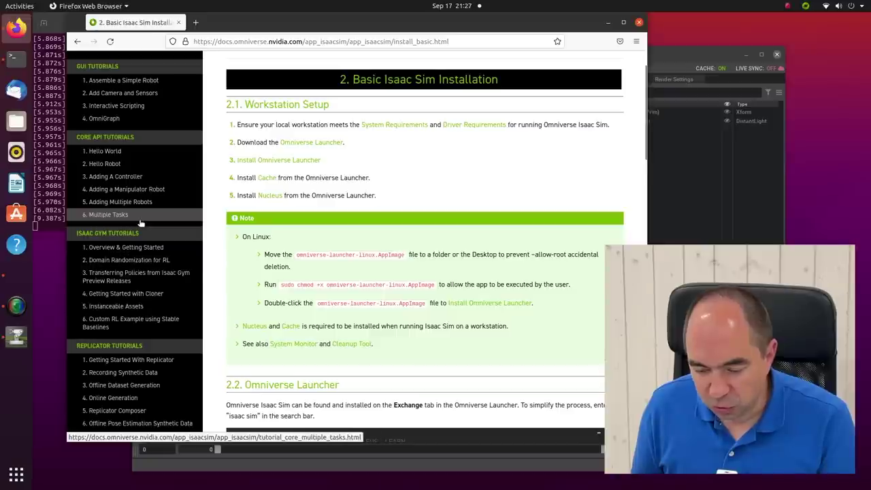
scroll(125, 391, "down", 15)
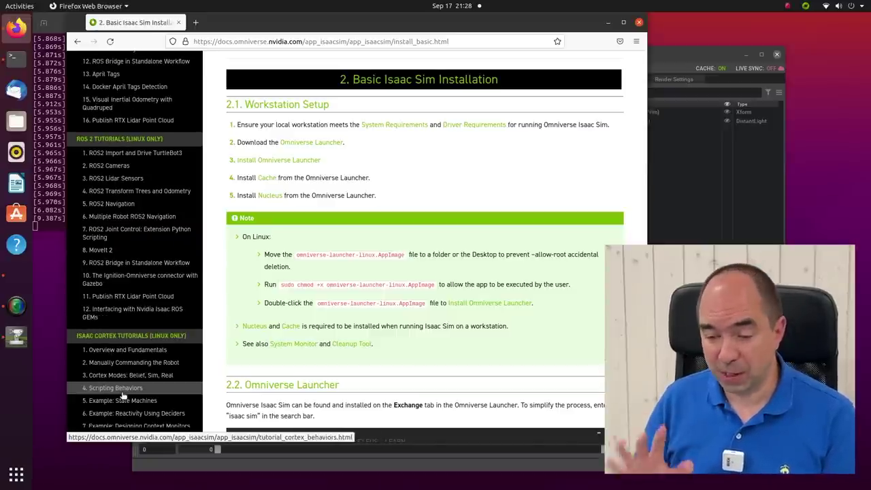
scroll(123, 395, "up", 14)
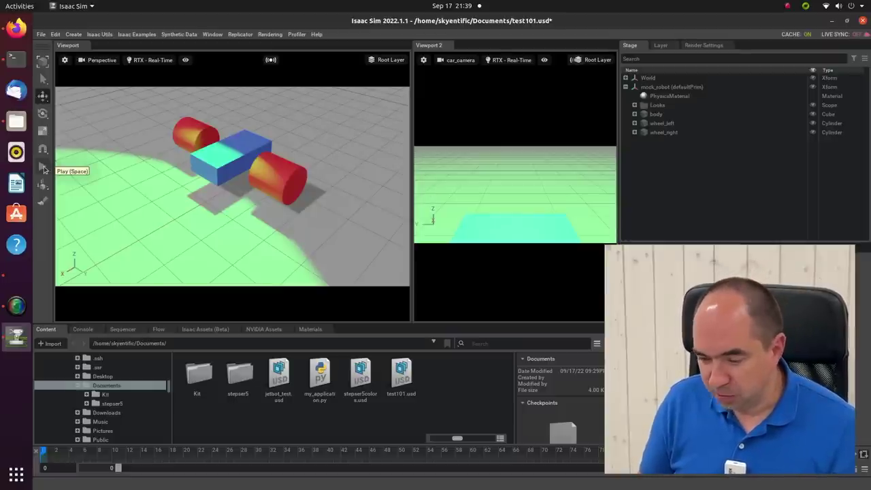
Play the mock robot simulation and zoom out and orbit the viewport to watch it drive
left_click(43, 168)
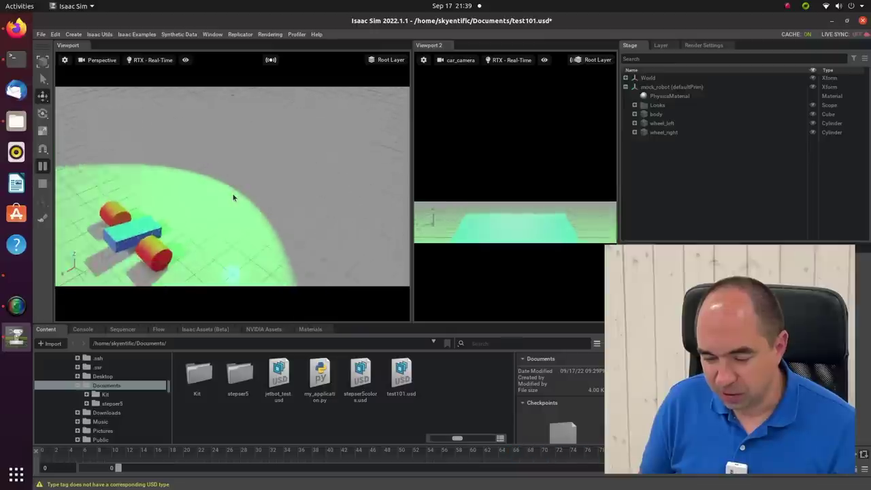
scroll(233, 197, "down", 5)
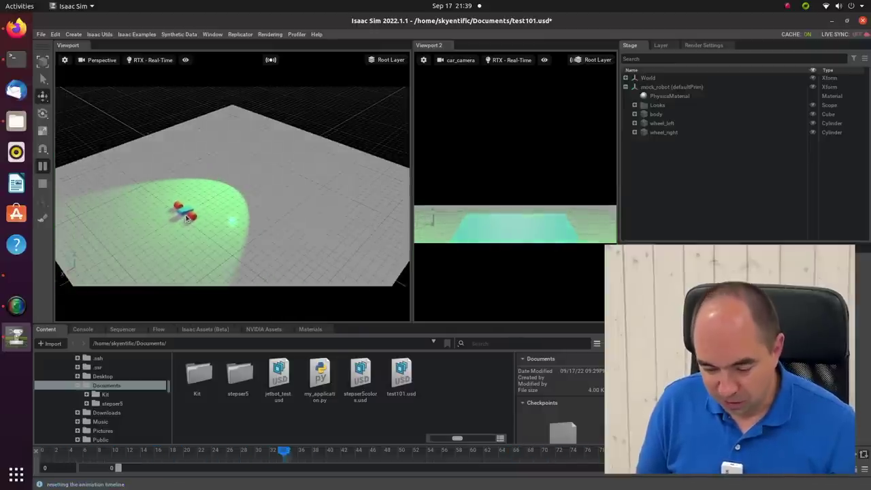
left_click_drag(187, 219, 140, 237, "alt")
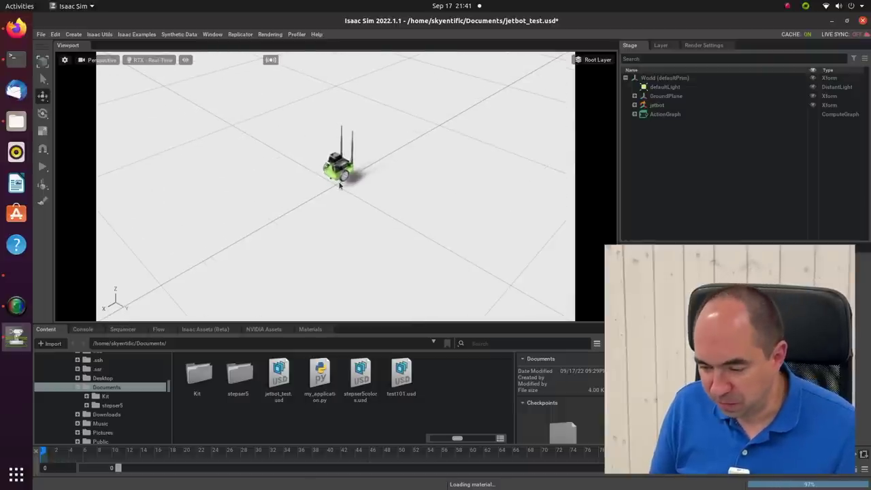
Zoom out the viewport and play the jetbot simulation
scroll(340, 185, "down", 2)
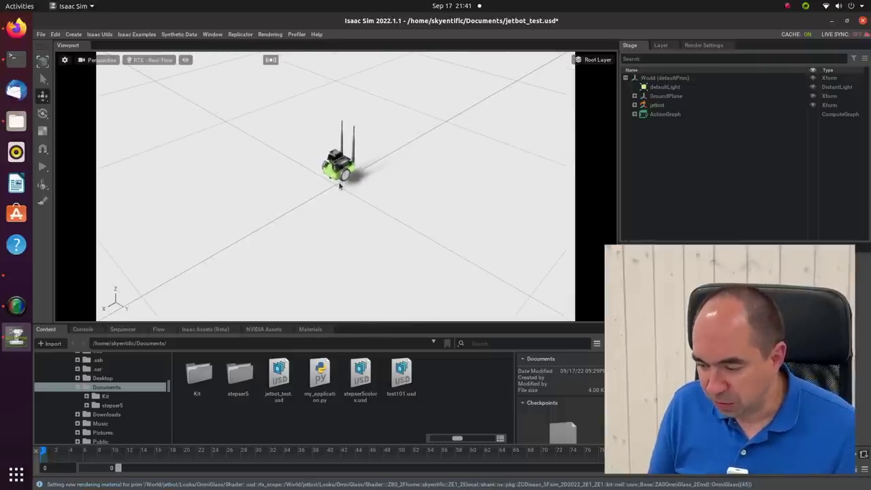
left_click(41, 173)
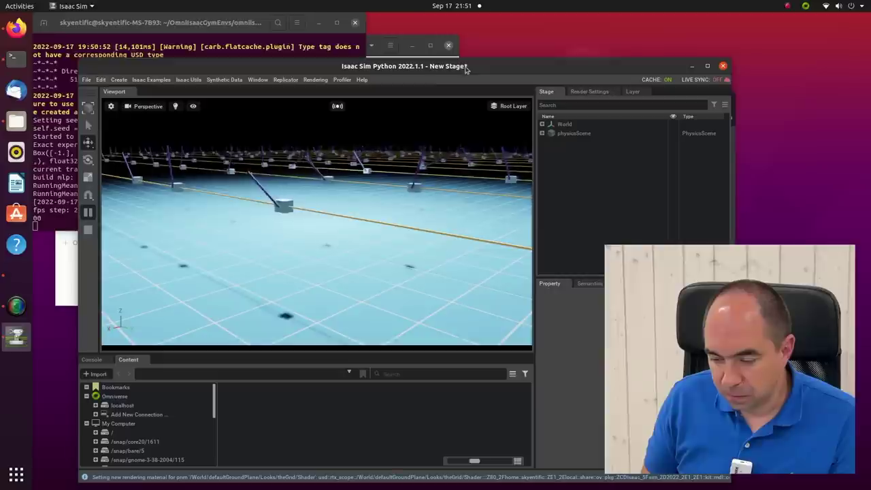
scroll(340, 197, "up", 5)
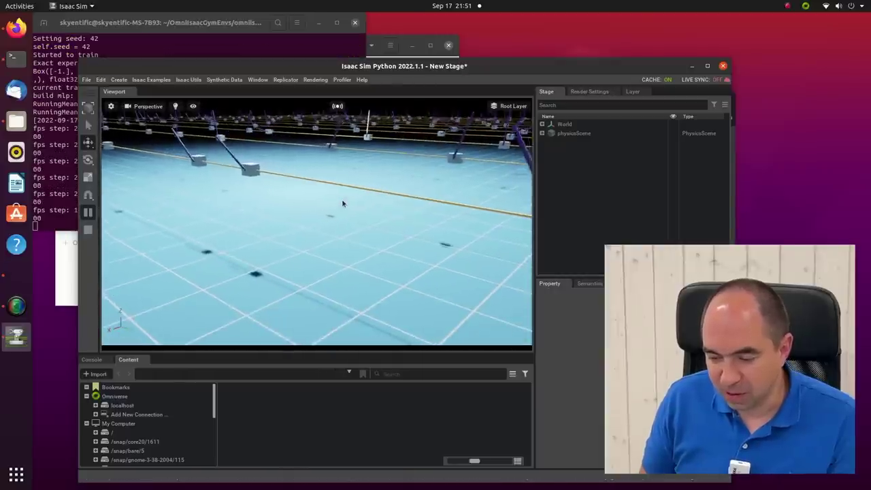
scroll(342, 202, "down", 8)
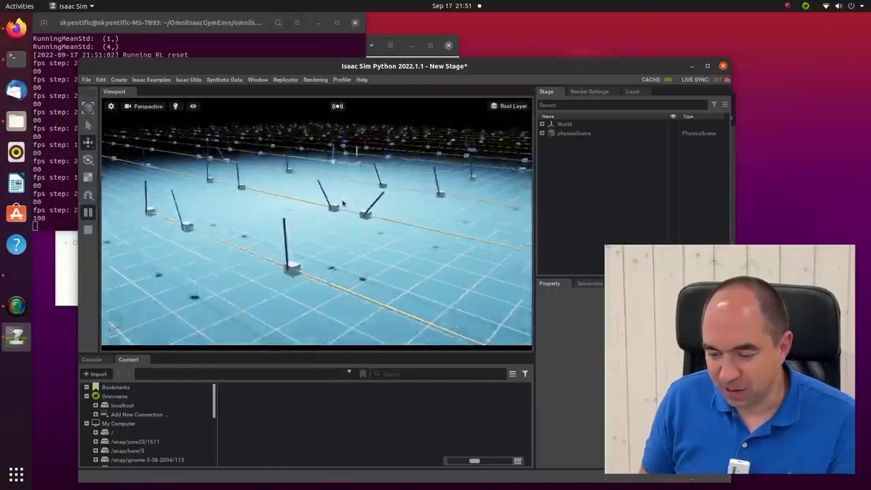
scroll(342, 202, "down", 5)
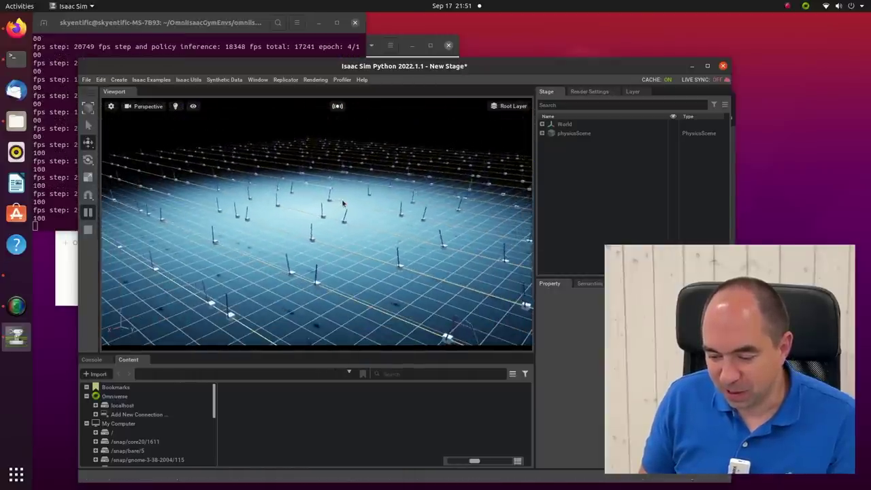
scroll(343, 203, "down", 5)
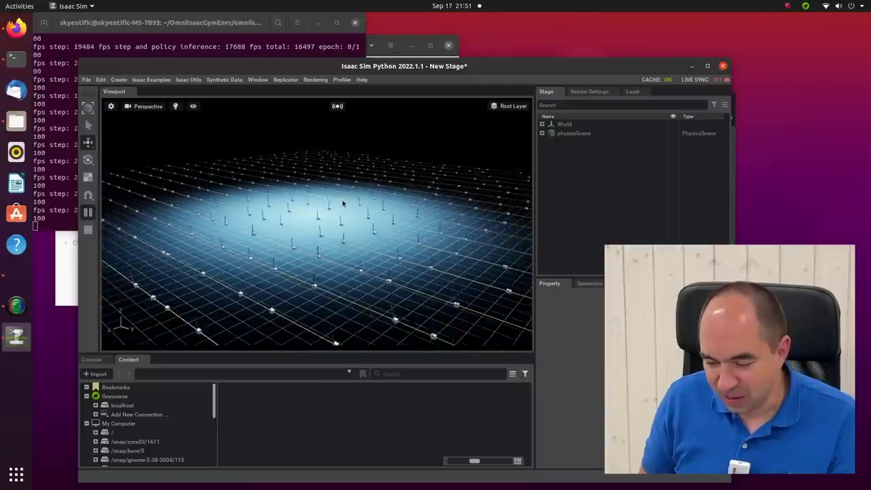
scroll(343, 203, "down", 4)
scroll(342, 203, "down", 3)
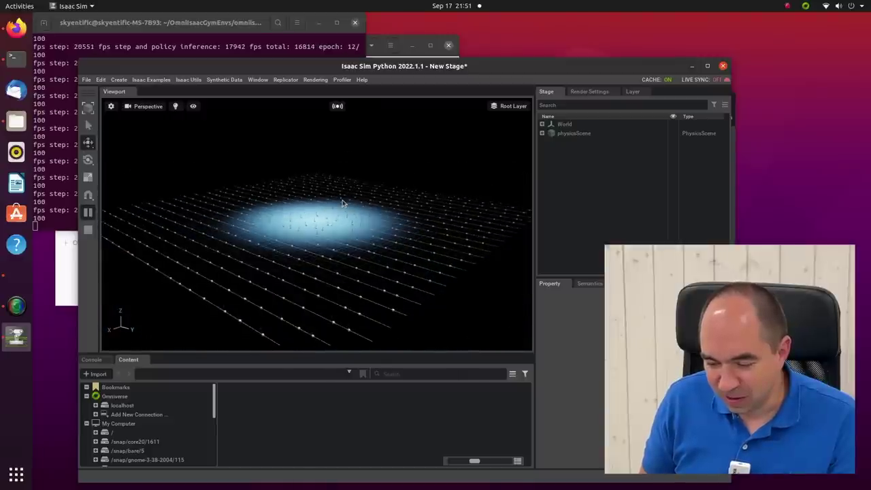
scroll(342, 203, "up", 10)
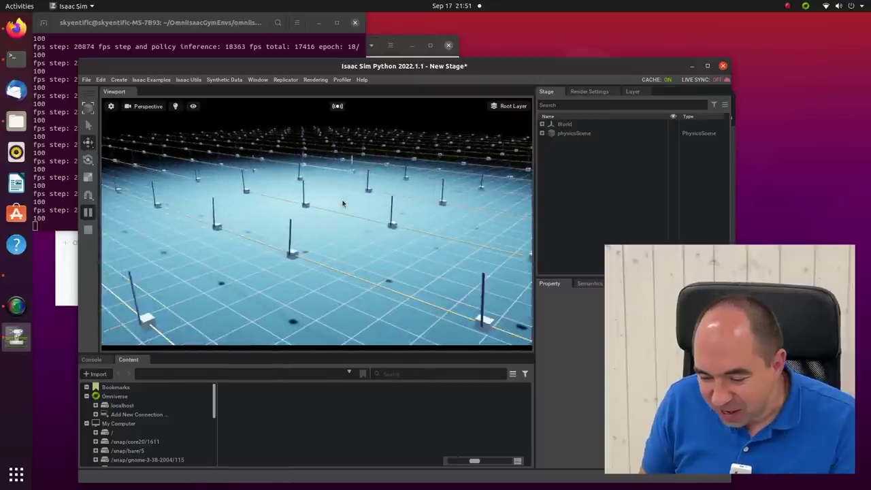
scroll(342, 203, "up", 2)
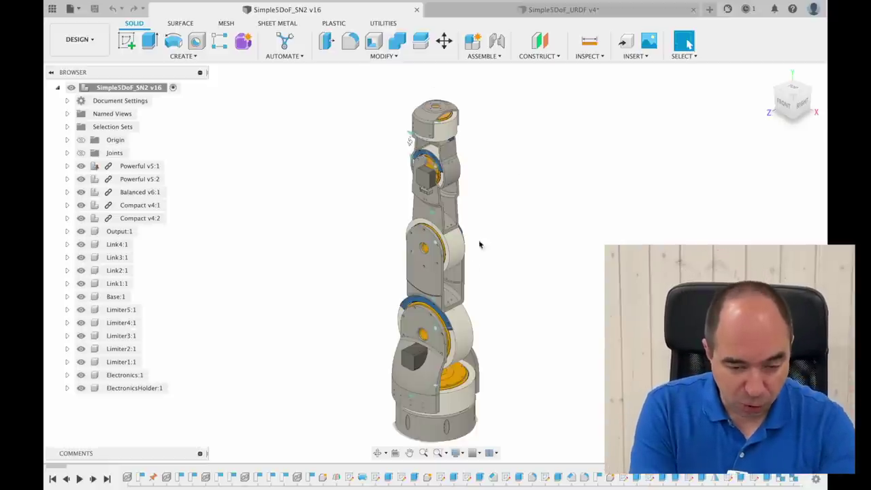
Compare the Simple5DoF_SN2 v16 and Simple5DoF_URDF v4 designs, ending on URDF v4
scroll(558, 271, "right", 10, "shift")
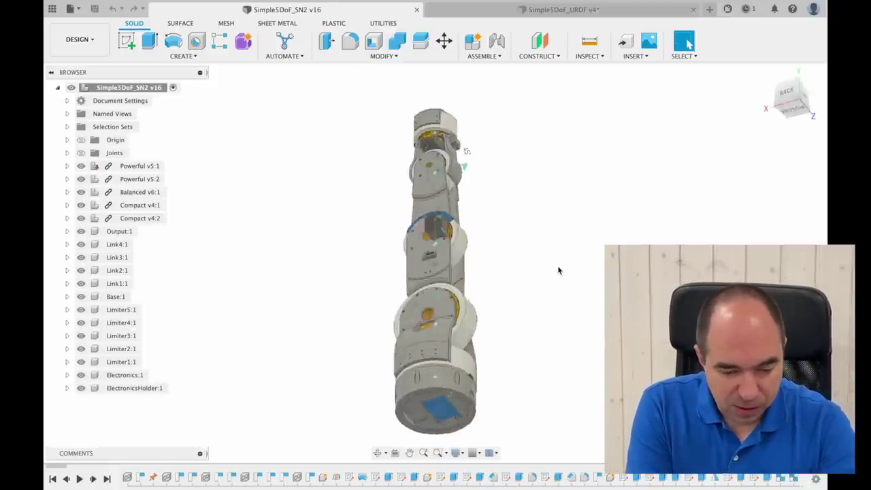
scroll(558, 271, "down", 5, "shift")
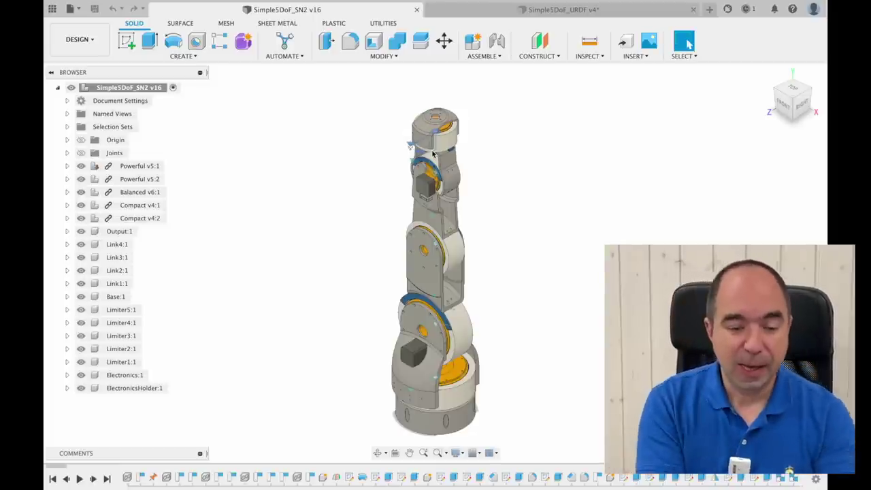
left_click(479, 15)
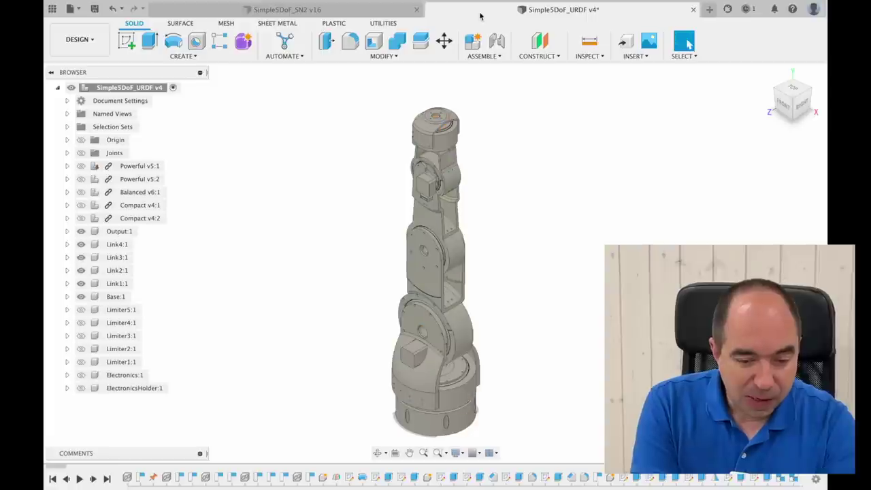
left_click(355, 13)
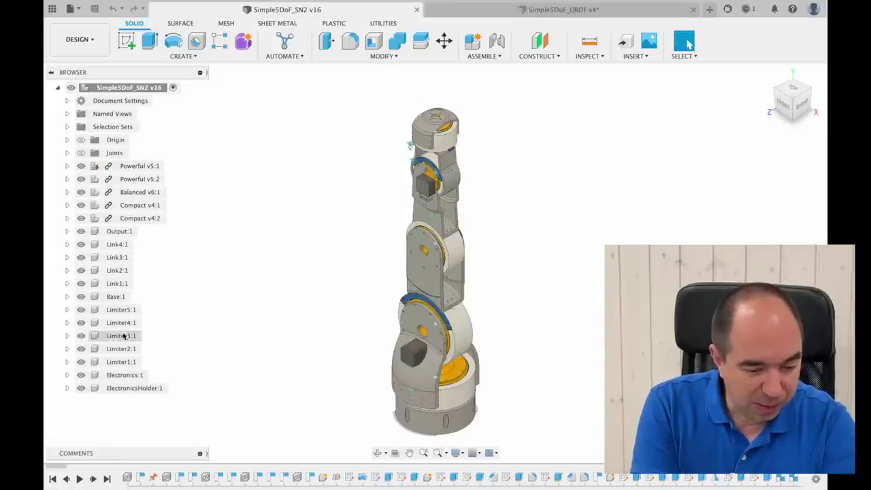
left_click(488, 12)
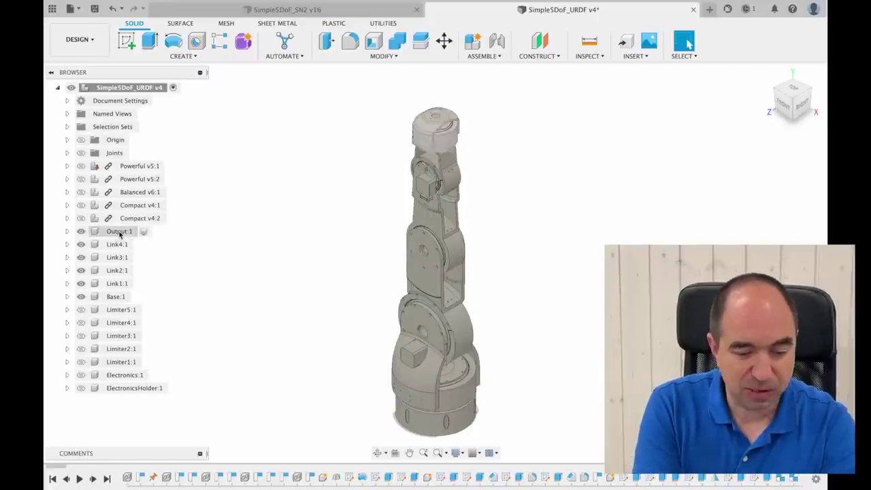
Check the Base, Link1–Link4 and Output parts in the Browser, then clear the selection
left_click(114, 297)
left_click(114, 283)
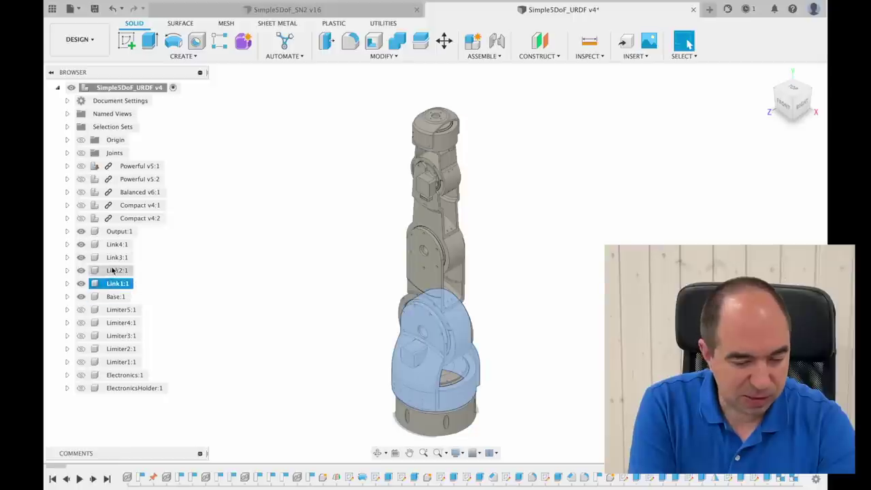
left_click(113, 270)
left_click(113, 257)
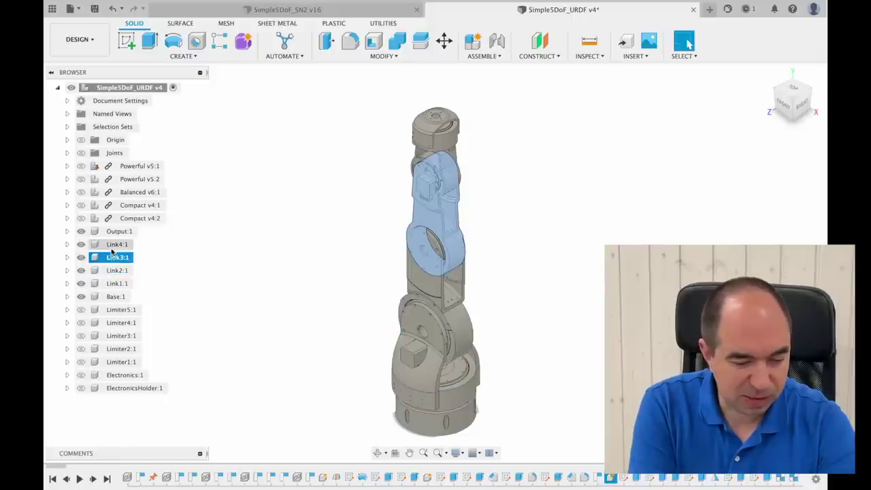
left_click(114, 245)
left_click(117, 231)
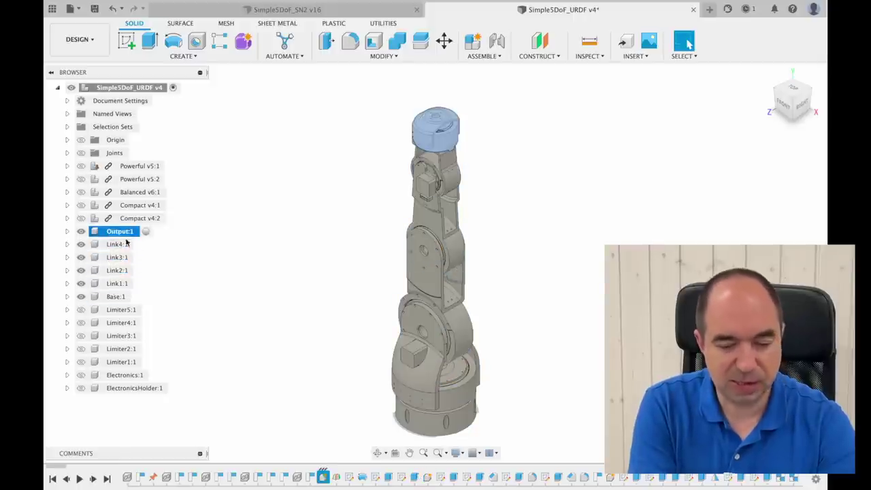
left_click(246, 284)
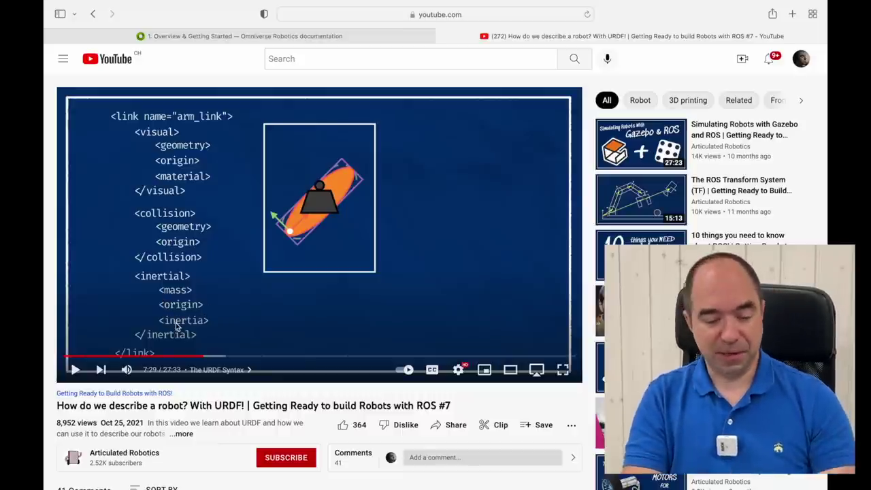
Seek the URDF tutorial video to 'The URDF Syntax' chapter at about 8:59
left_click(231, 357)
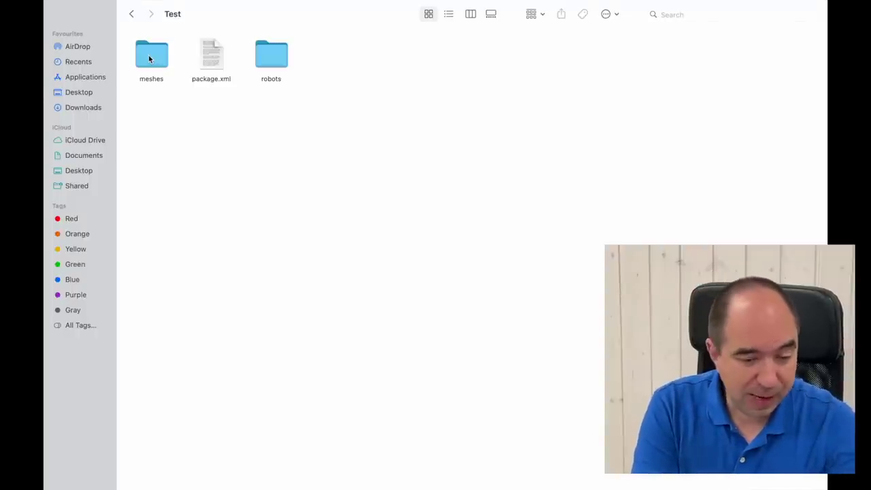
Browse from the collision meshes folder to the visual meshes folder
left_click(132, 15)
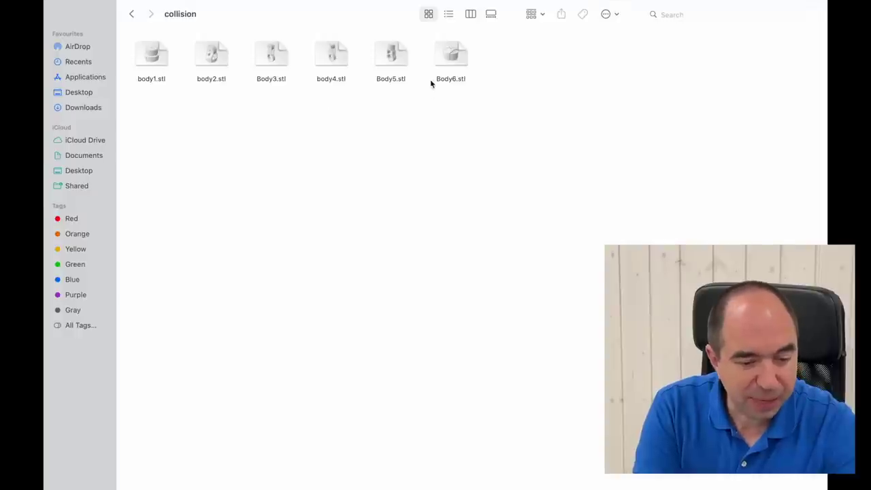
left_click(132, 14)
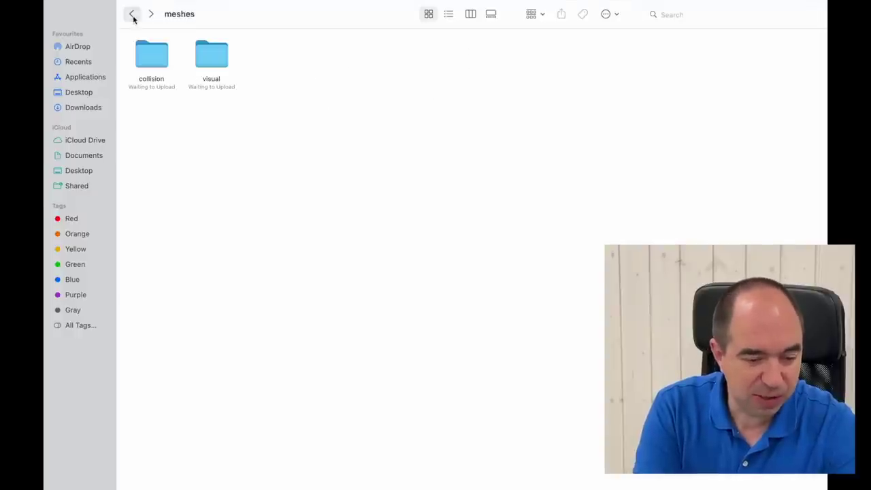
left_click(209, 57)
double_click(208, 59)
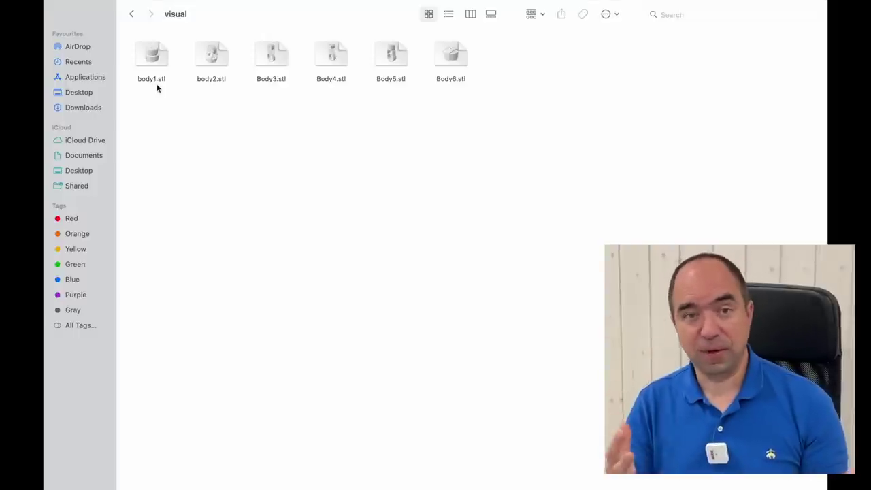
Open stepser5_arm.urdf from the stepser5_description package's robots folder
key("super+Up")
key("super+Up")
double_click(217, 56)
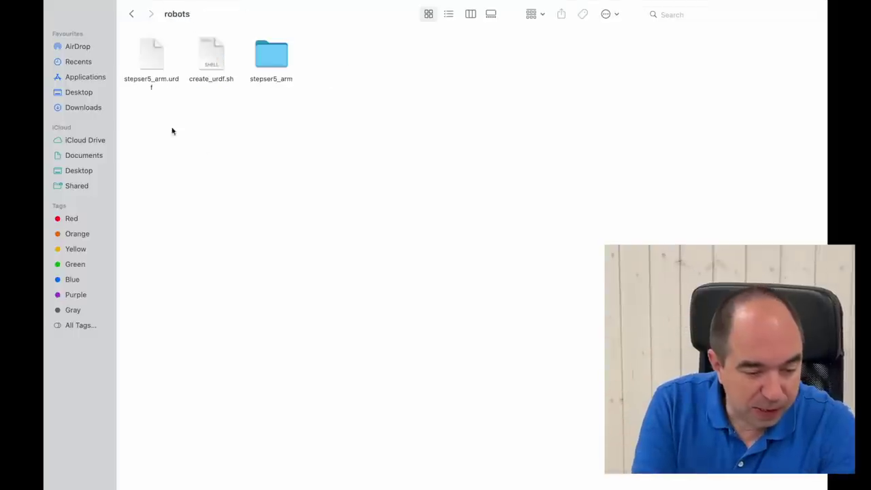
double_click(151, 55)
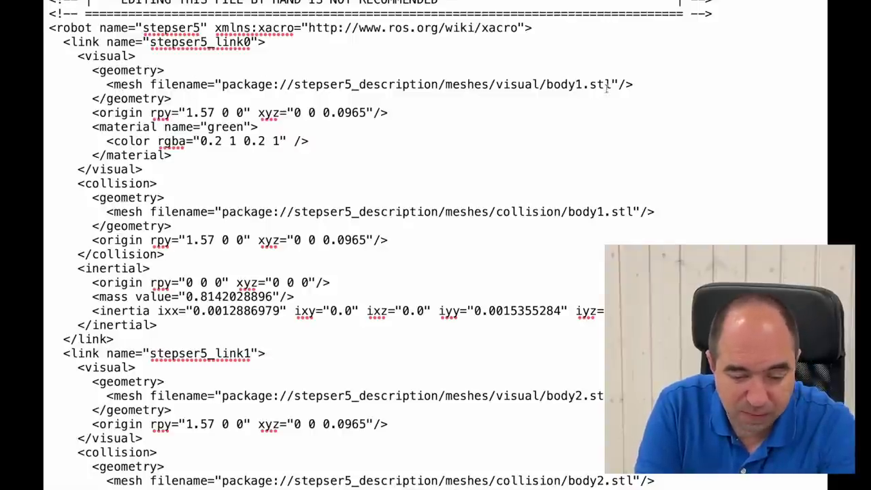
Read through stepser5_arm.urdf's links, mesh references and revolute joints, then return to the top
scroll(457, 225, "down", 2)
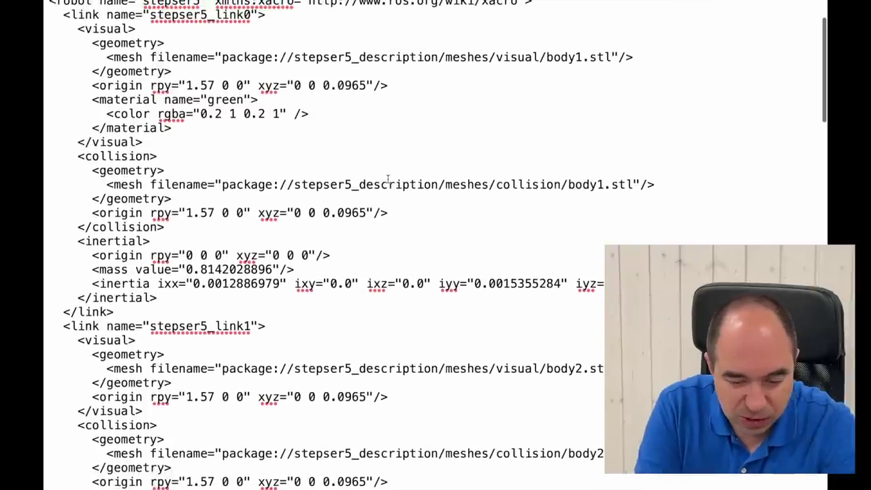
scroll(388, 179, "down", 20)
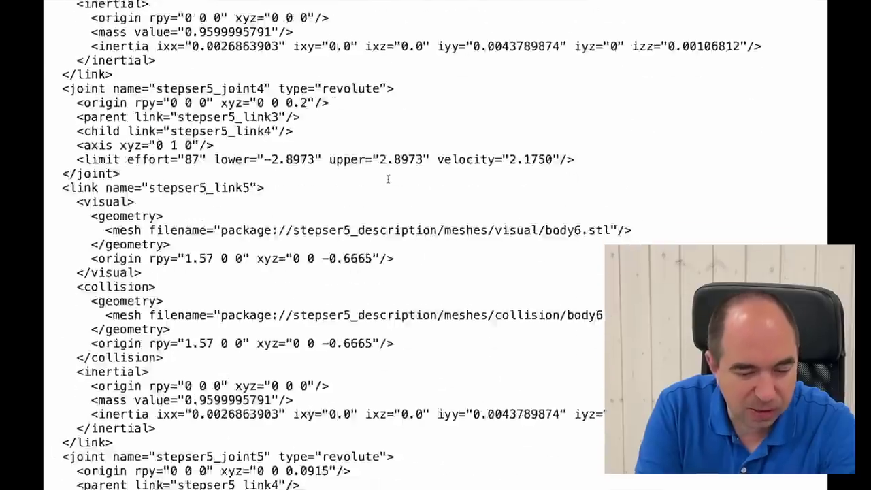
scroll(388, 179, "up", 20)
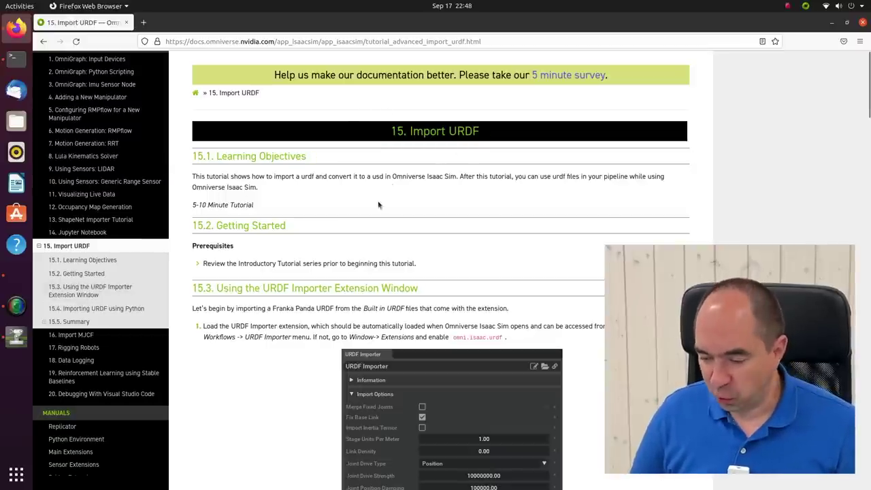
Minimize the Firefox Import URDF tutorial to bring Isaac Sim forward
left_click(831, 23)
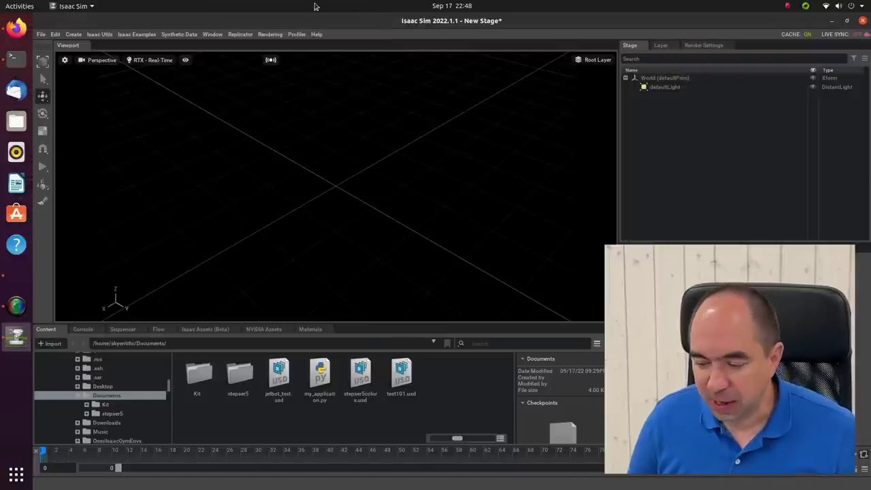
Import stepser5_arm.urdf from the stepser5 robots folder with the URDF Importer
left_click(100, 33)
mouse_move(136, 65)
left_click(168, 66)
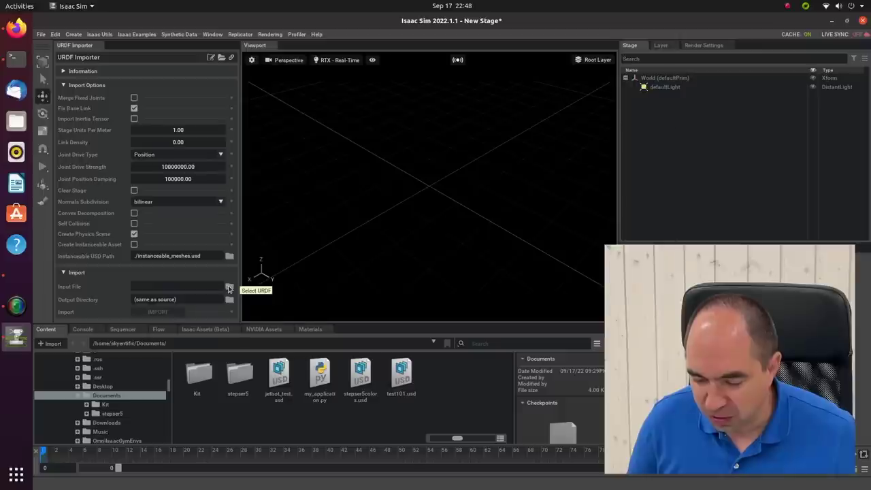
left_click(229, 286)
left_click(271, 299)
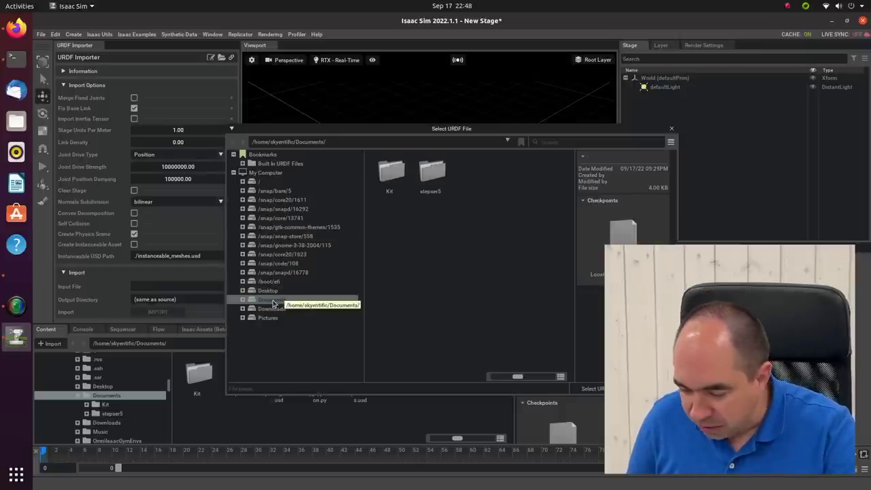
double_click(431, 171)
left_click(471, 175)
double_click(486, 196)
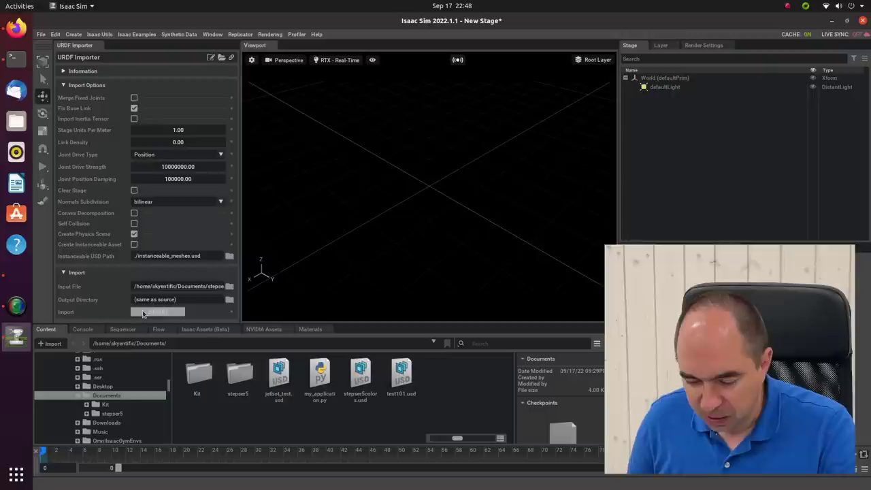
left_click(147, 313)
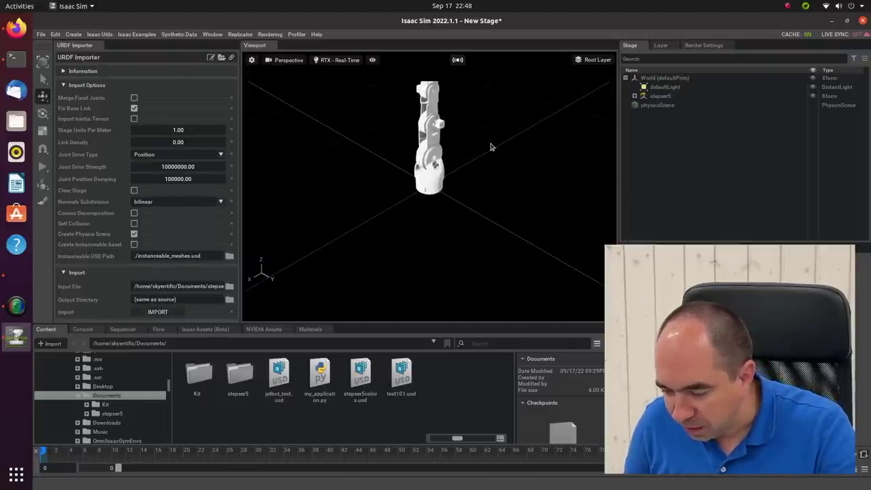
Frame the arm, start the simulation and load /World/stepser5 in the Articulation Inspector
key("f")
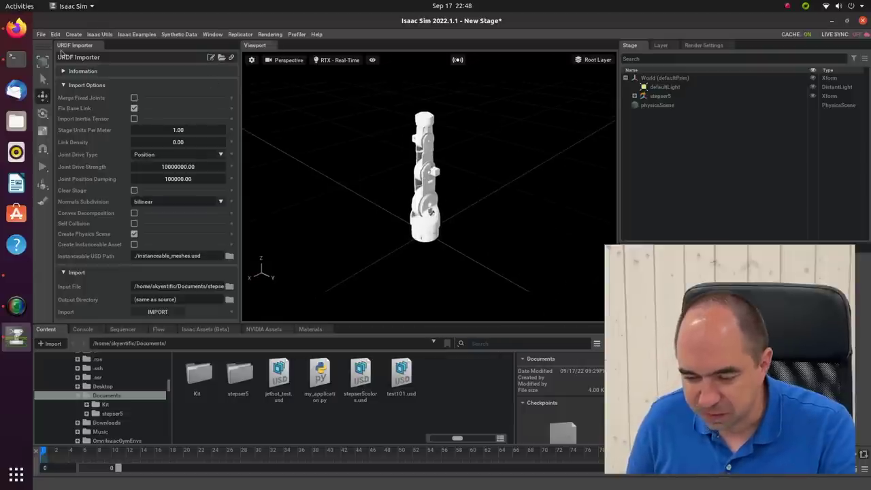
left_click(106, 36)
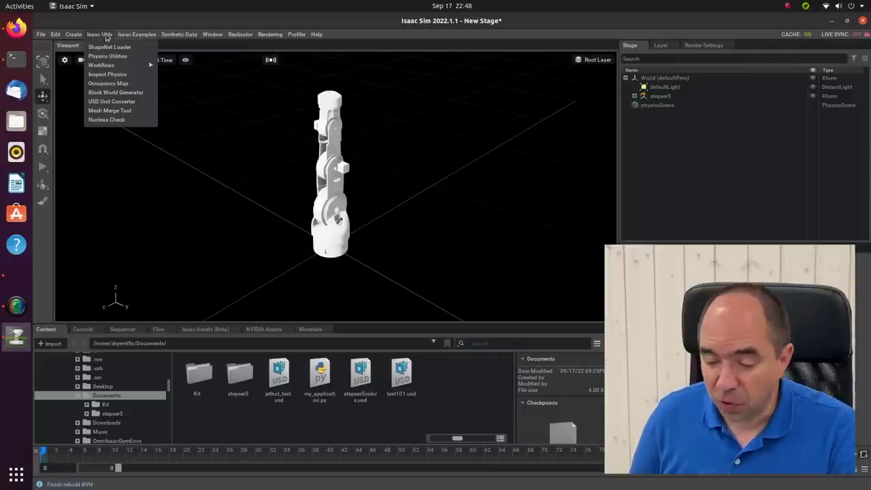
mouse_move(153, 65)
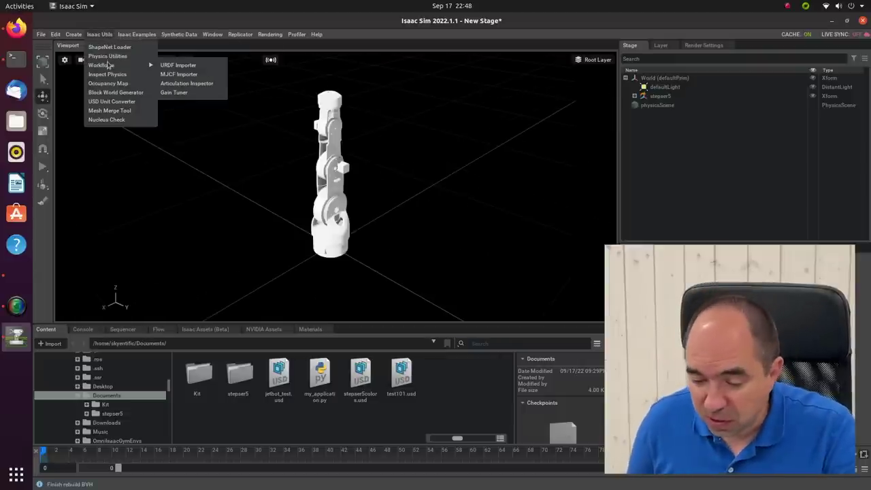
left_click(177, 83)
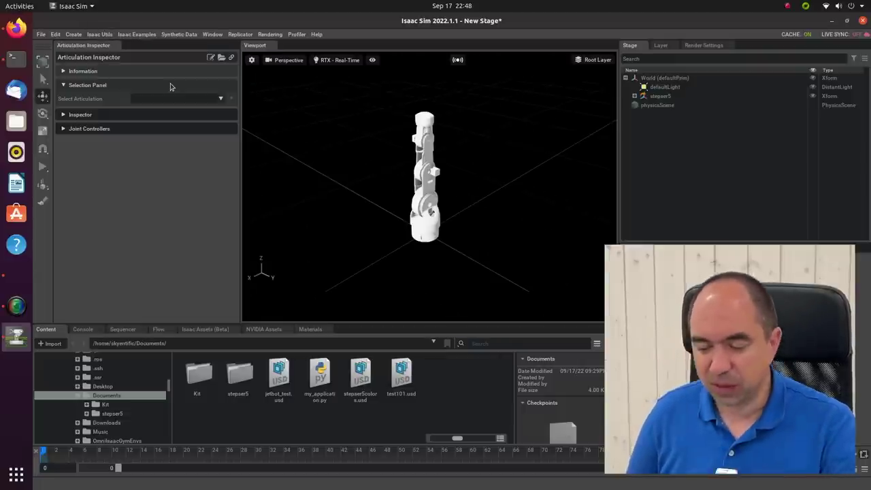
left_click(43, 173)
left_click(220, 98)
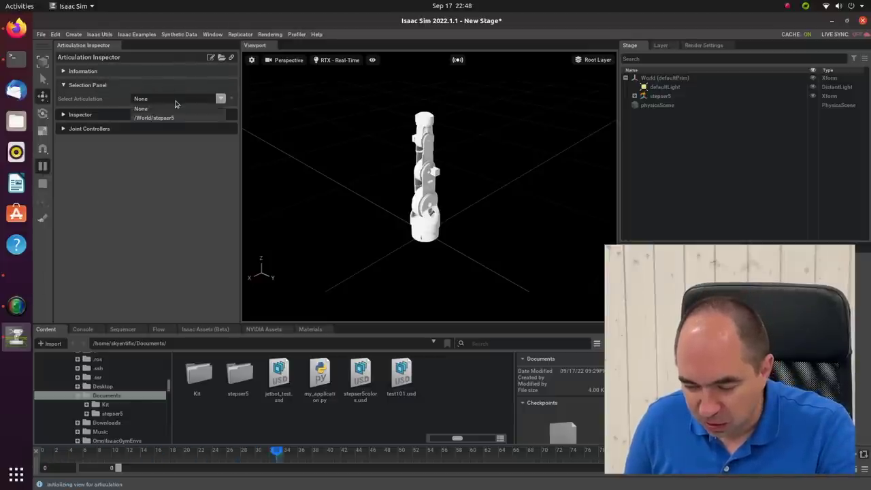
left_click(167, 119)
Move joint targets: joint1 to about 0.38, joint5 to -0.386, then joint1 to -0.698
scroll(238, 174, "down", 5)
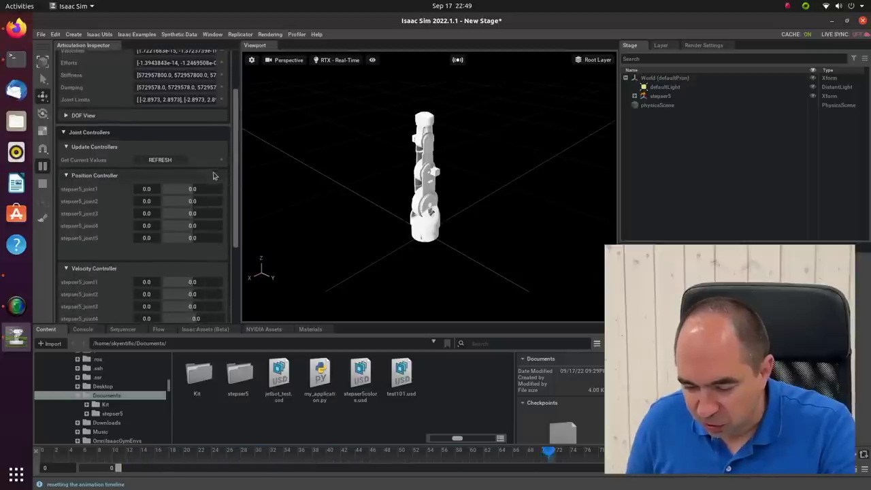
left_click_drag(193, 190, 189, 241)
left_click_drag(199, 241, 201, 193)
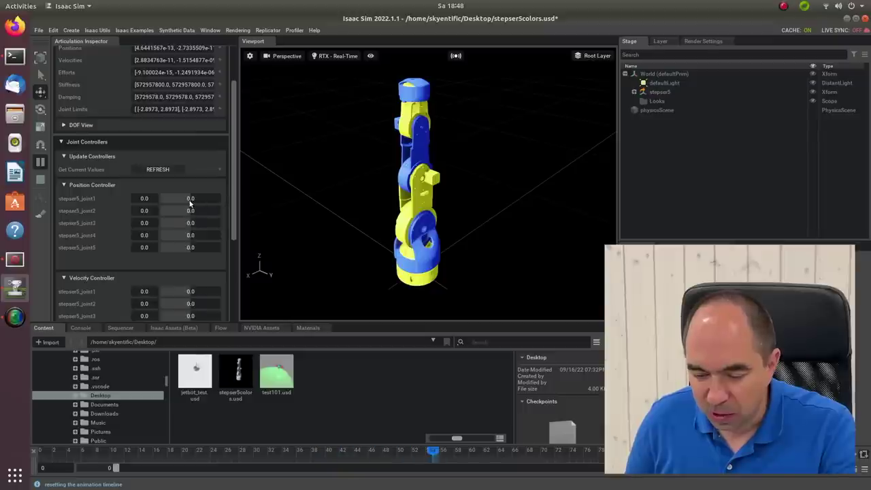
left_click_drag(190, 202, 177, 246)
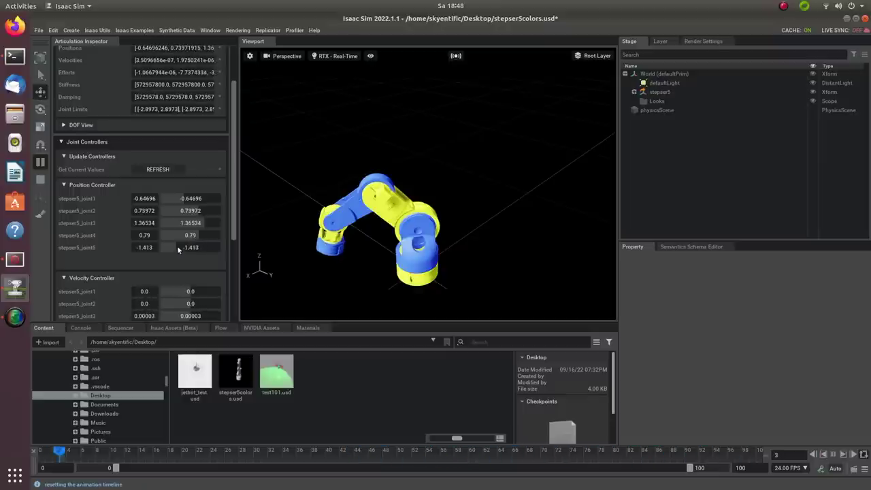
Switch the viewport render mode to RTX - Interactive (Path Tracing)
left_click(333, 55)
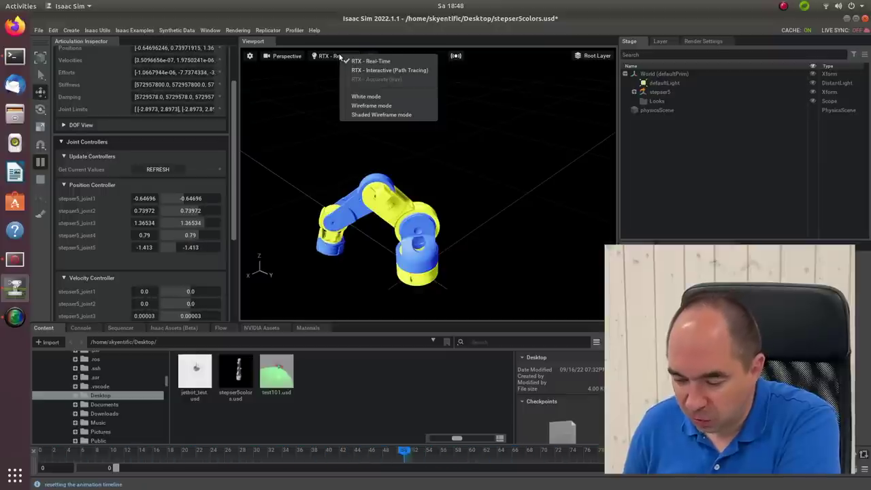
left_click(385, 70)
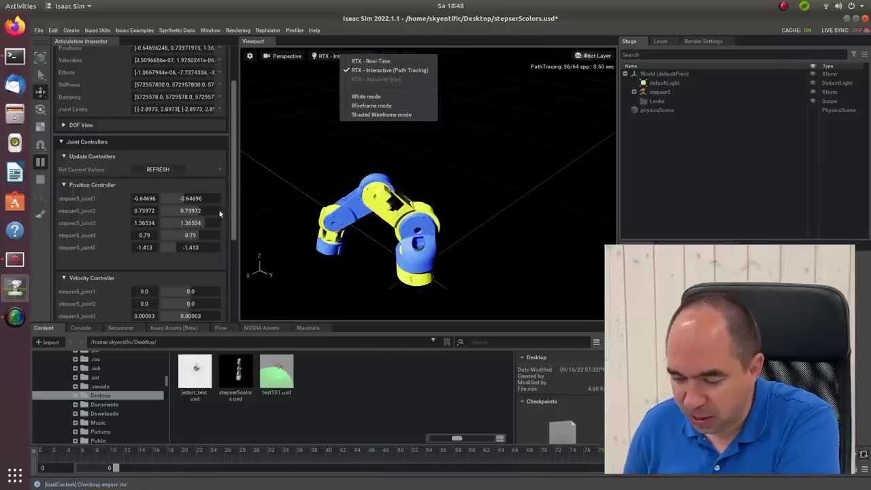
left_click(192, 199)
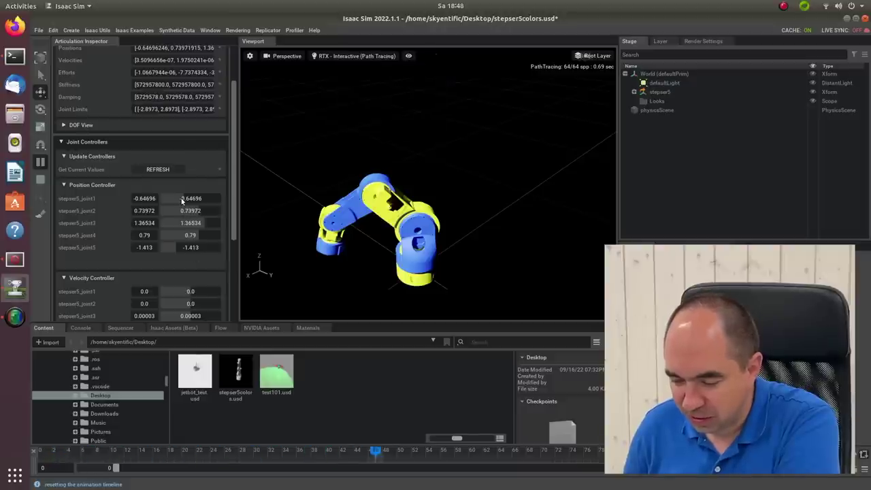
Set joint1's target to -0.32, then swing it to -1.317
double_click(192, 198)
type("-0.32")
key("Return")
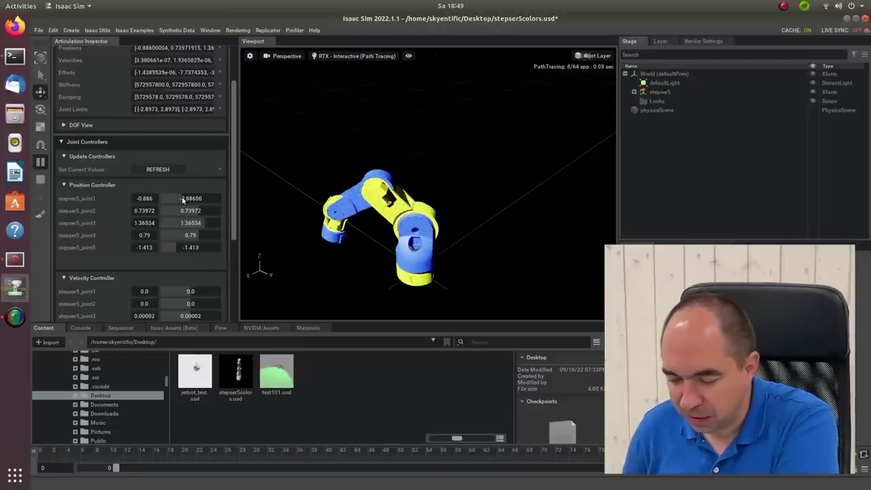
mouse_move(193, 199)
left_mouse_down()
mouse_move(179, 201)
mouse_move(219, 213)
mouse_move(178, 209)
mouse_move(189, 224)
mouse_move(178, 223)
mouse_move(181, 236)
mouse_move(194, 212)
mouse_move(211, 213)
mouse_move(203, 214)
left_mouse_up()
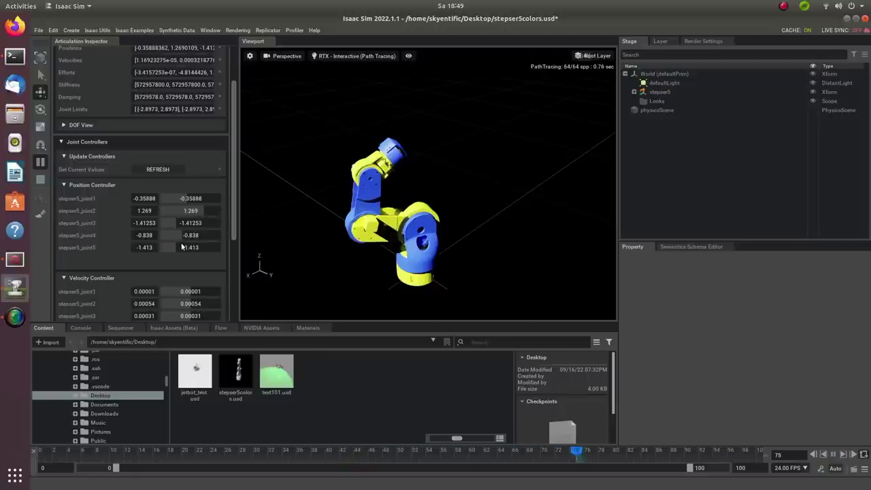